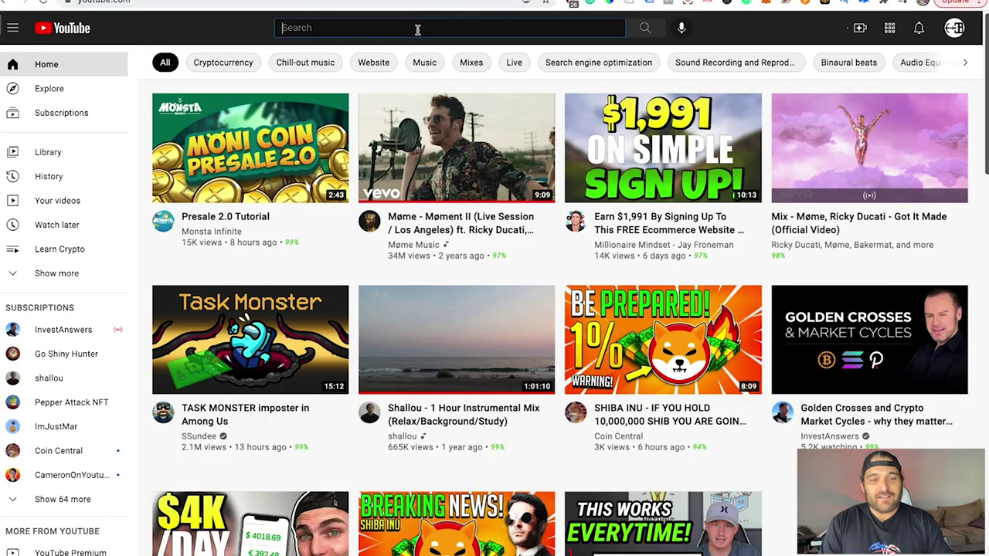
# Search YouTube for 'new nft game play to earn' and scroll down to the Three Kingdoms Battle review
pyautogui.write('new nft ')
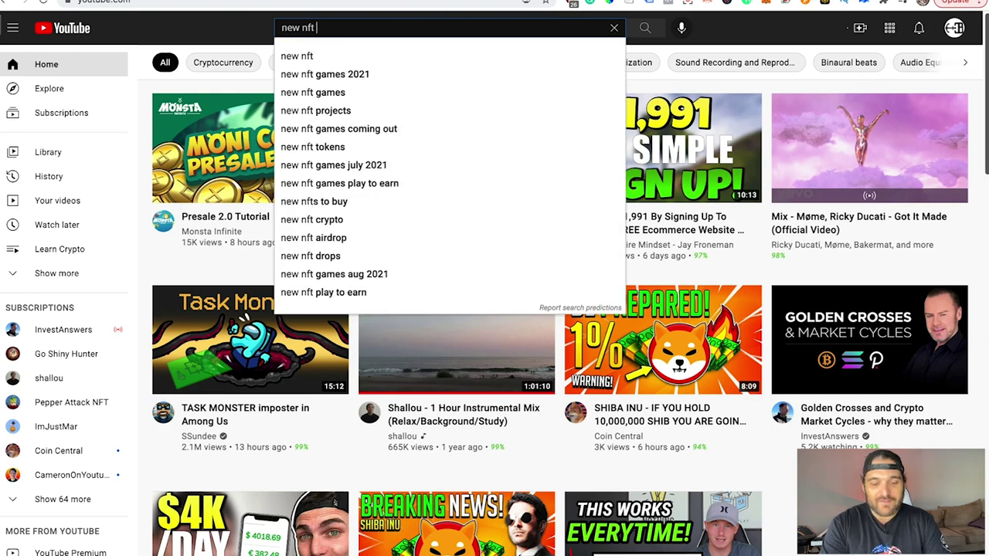
pyautogui.write('game play to e')
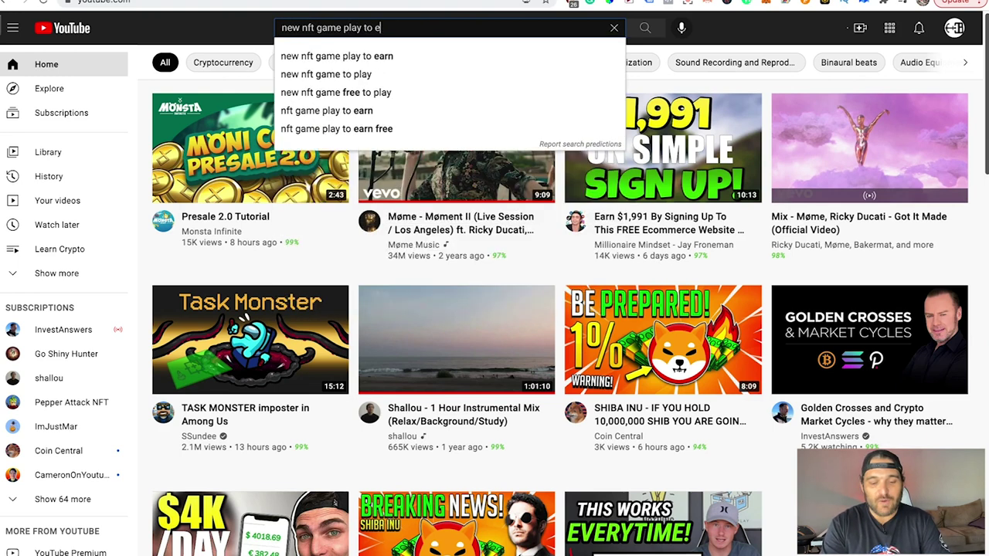
pyautogui.write('arn')
pyautogui.press('Return')
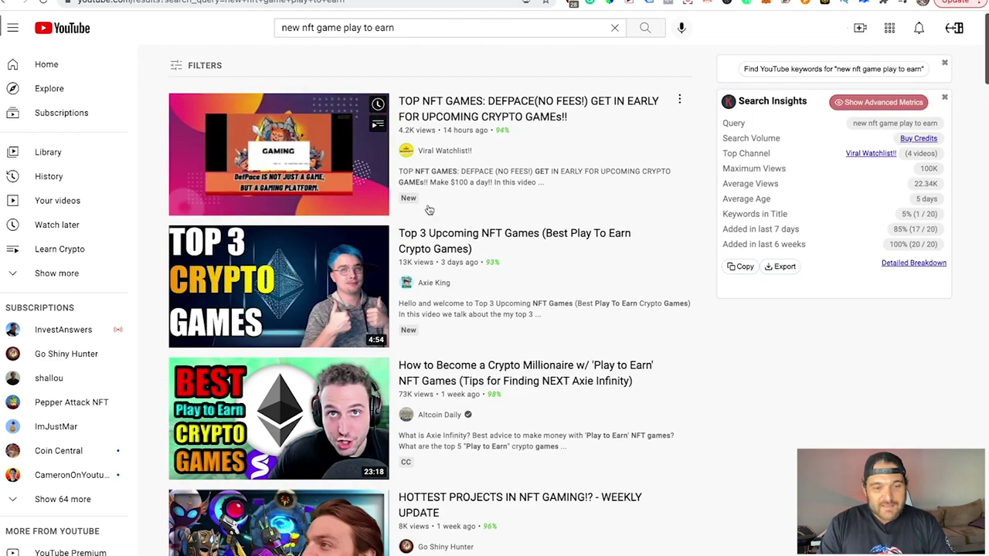
pyautogui.scroll(-2, 363, 178)
pyautogui.scroll(-1, 394, 193)
pyautogui.scroll(-1, 429, 211)
pyautogui.scroll(-3, 387, 232)
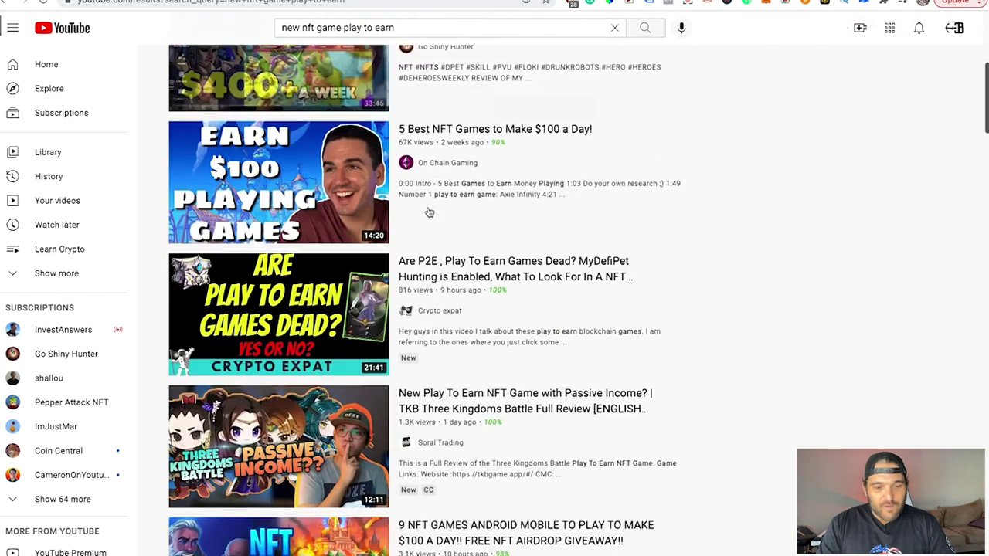
pyautogui.scroll(-1, 324, 254)
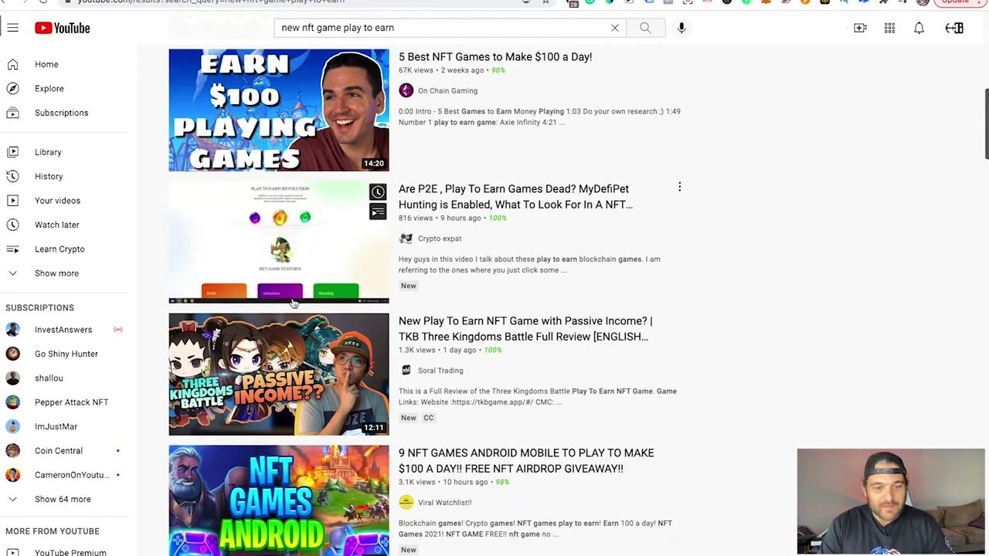
pyautogui.scroll(-1, 199, 338)
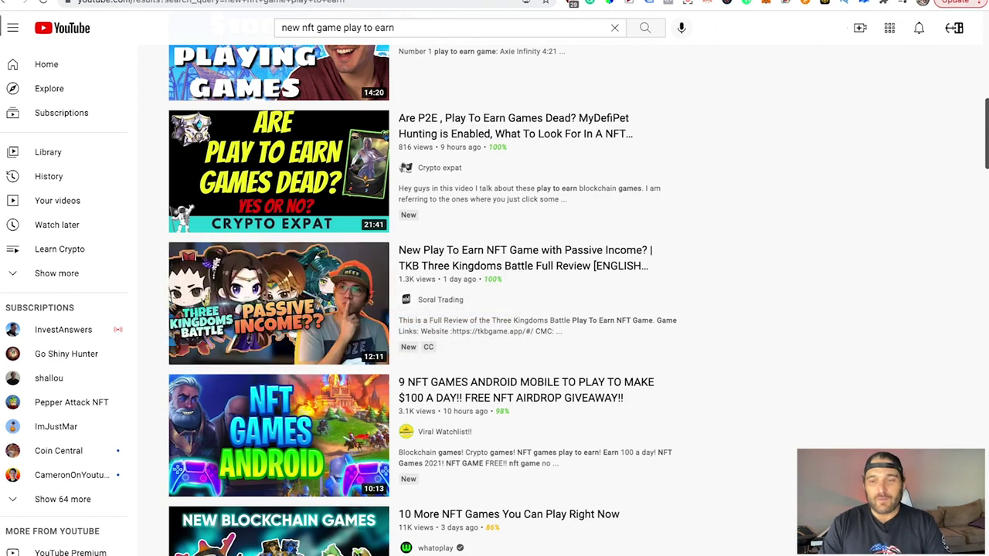
pyautogui.hotkey('ctrl', 't')
# Search 'three kingdoms battle' and scroll through tkbgame.app's Token Information and promo videos, then back up
pyautogui.write('three ki')
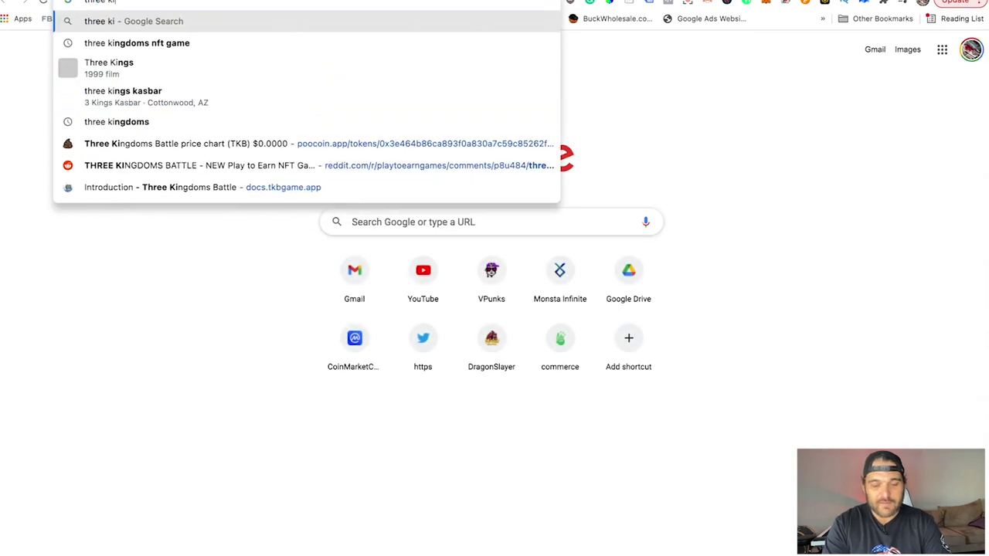
pyautogui.write('ngdoms batt')
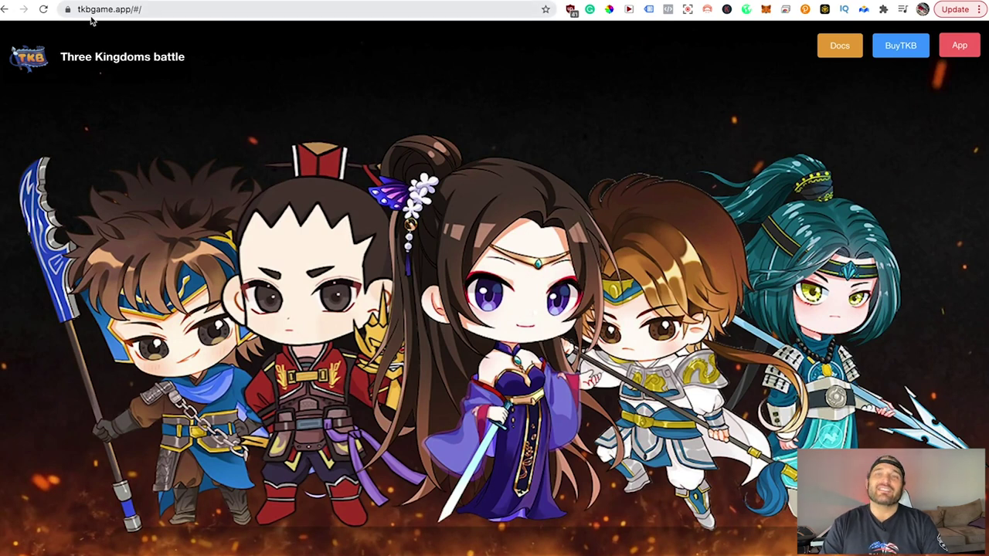
pyautogui.scroll(-8, 422, 166)
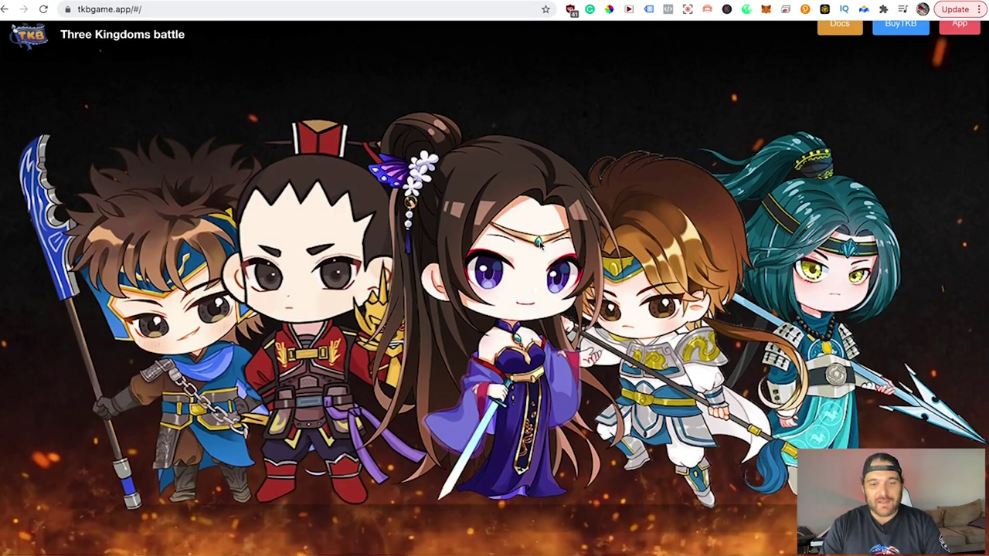
pyautogui.scroll(-1, 541, 245)
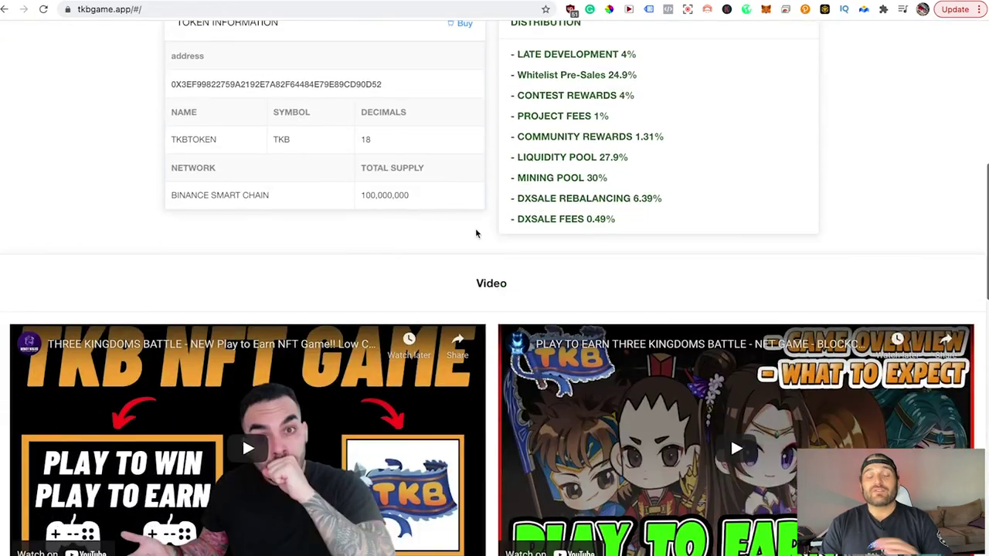
pyautogui.scroll(-4, 495, 112)
pyautogui.scroll(-5, 495, 113)
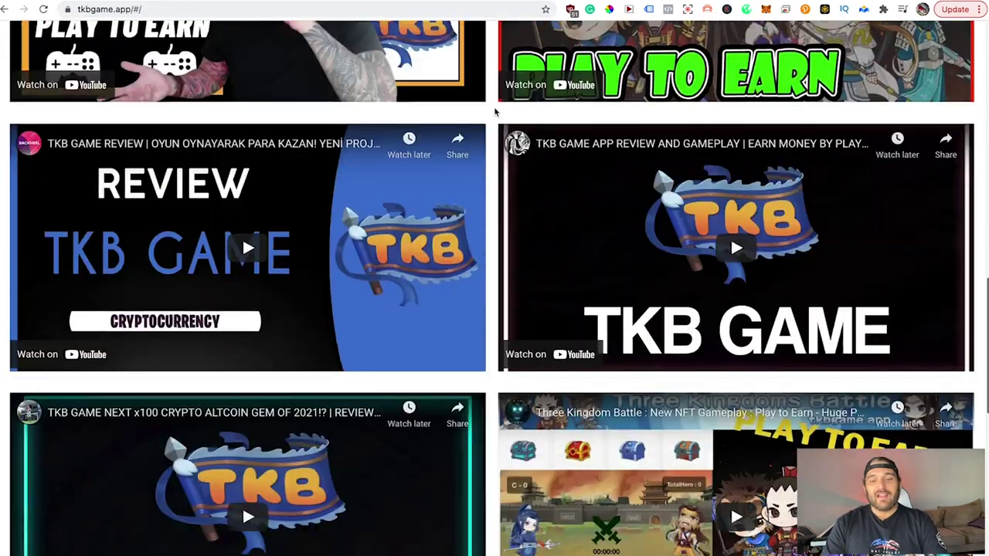
pyautogui.scroll(-7, 496, 113)
pyautogui.scroll(-5, 495, 113)
pyautogui.scroll(-3, 495, 113)
pyautogui.scroll(7, 496, 113)
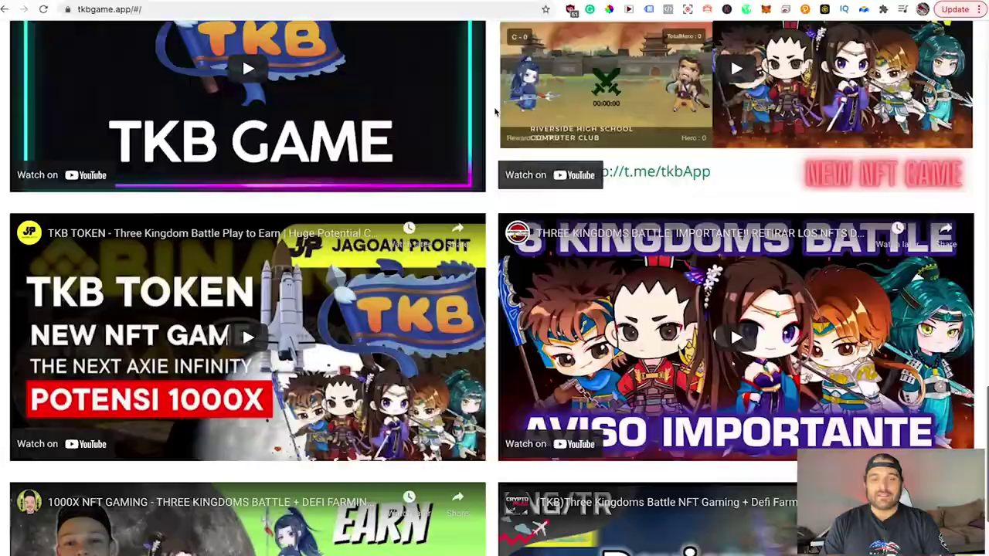
pyautogui.scroll(15, 495, 113)
pyautogui.scroll(4, 495, 113)
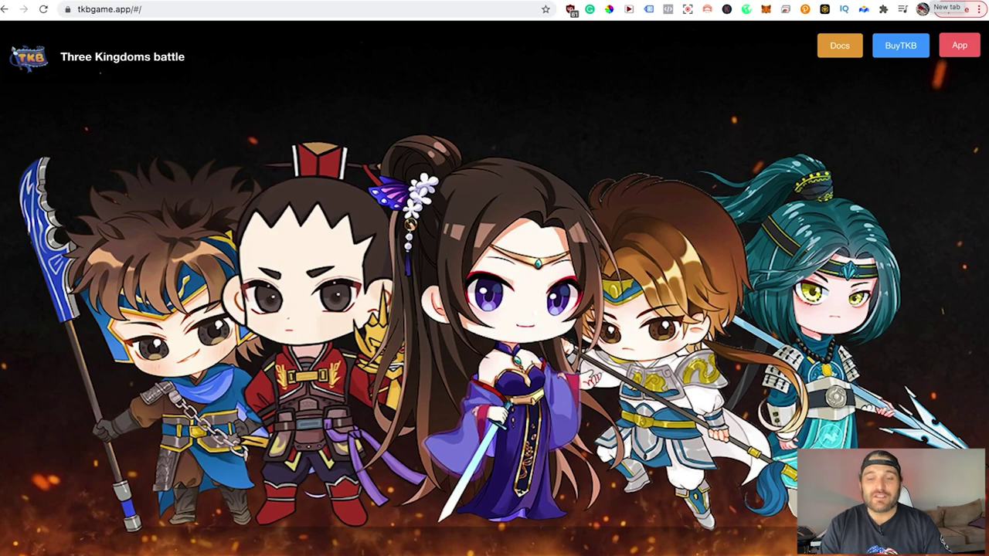
# Go to the Axie Infinity site by entering 'axie' in a new tab
pyautogui.click(942, 1)
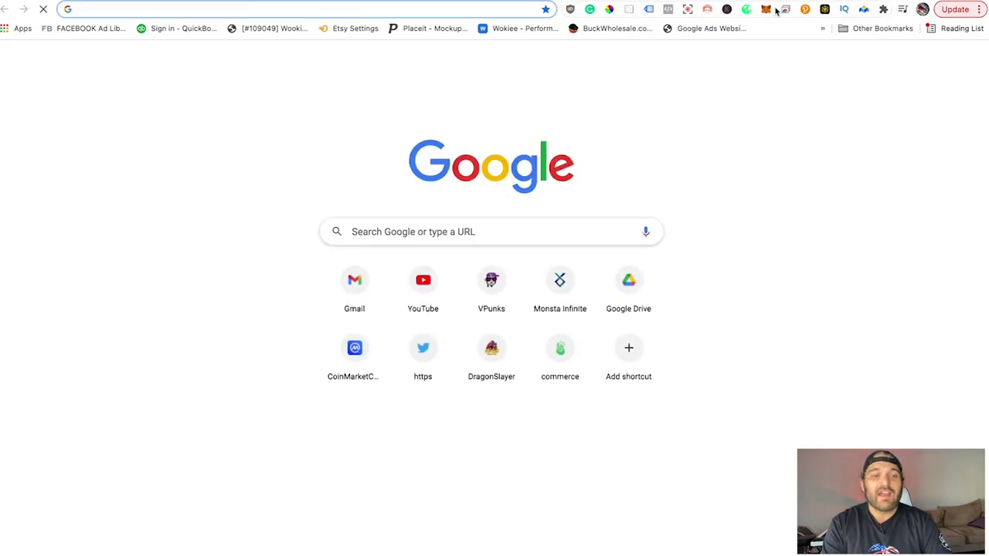
pyautogui.write('axie')
pyautogui.press('Return')
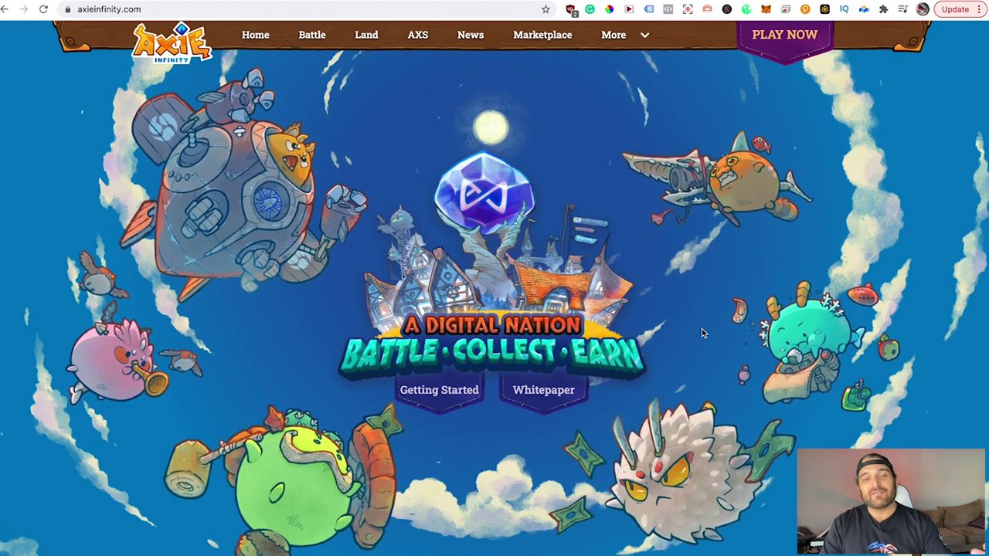
# Scroll the axieinfinity.com homepage down to its Adventure, Arena Battle and Breeding modes
pyautogui.scroll(-3, 640, 335)
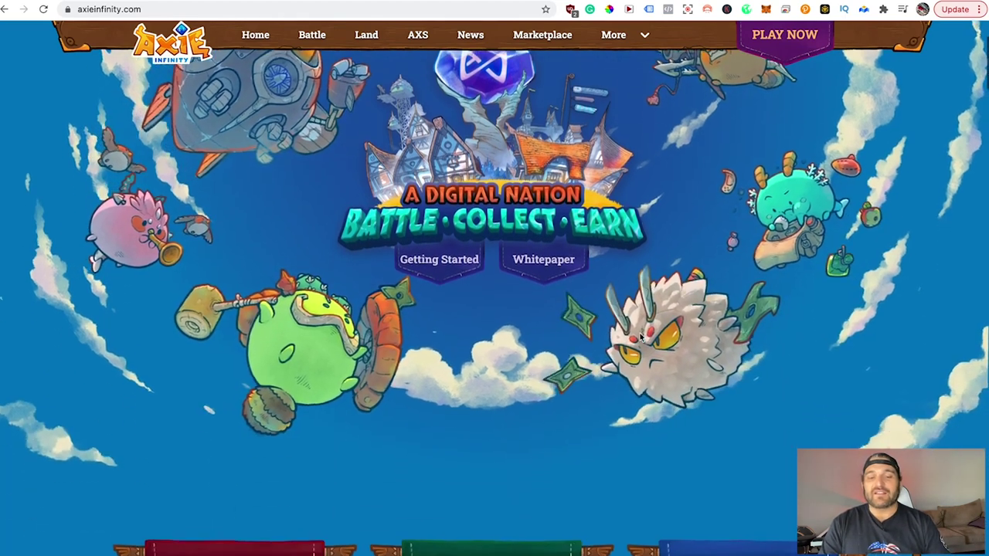
pyautogui.scroll(-2, 568, 336)
pyautogui.scroll(-4, 568, 335)
pyautogui.scroll(-2, 568, 335)
pyautogui.scroll(-5, 569, 335)
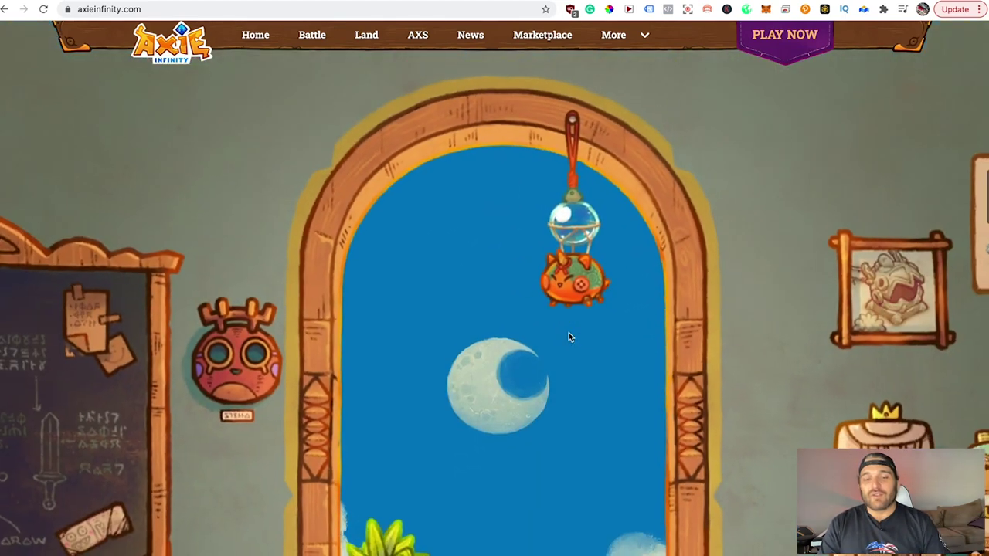
pyautogui.scroll(-3, 569, 336)
pyautogui.scroll(-3, 568, 336)
pyautogui.scroll(-3, 568, 336)
pyautogui.scroll(-3, 515, 262)
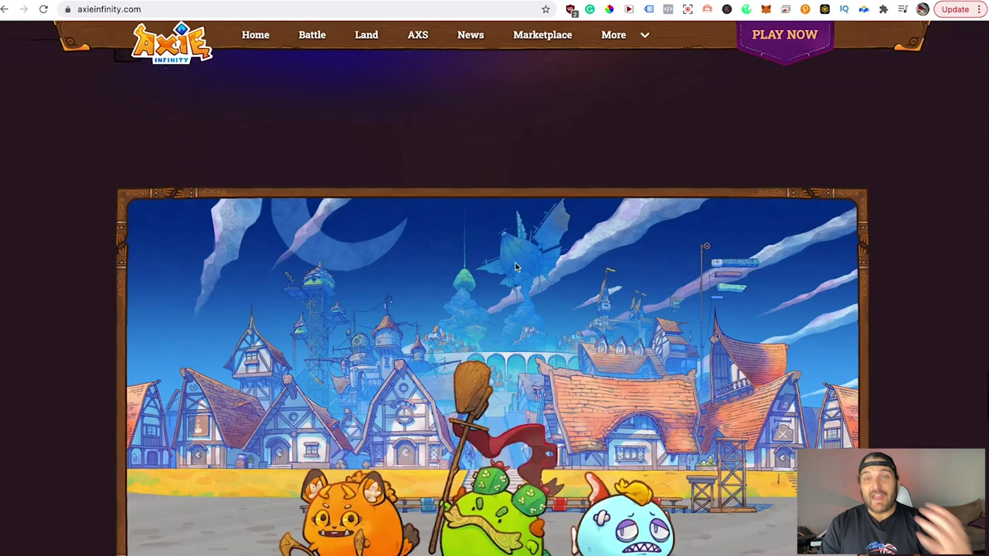
pyautogui.scroll(-3, 531, 268)
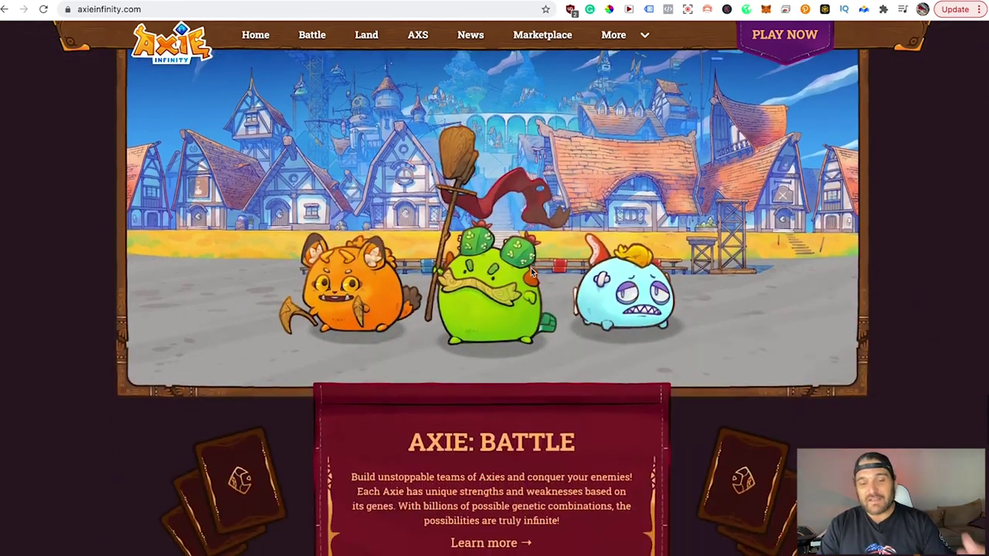
pyautogui.scroll(-1, 531, 270)
pyautogui.scroll(-2, 531, 268)
pyautogui.scroll(-3, 531, 267)
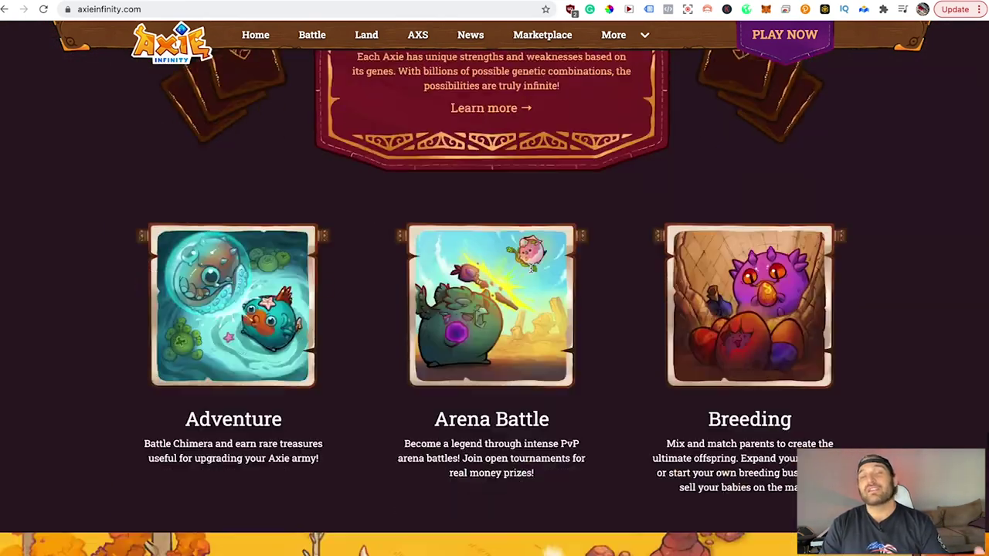
pyautogui.scroll(-1, 530, 266)
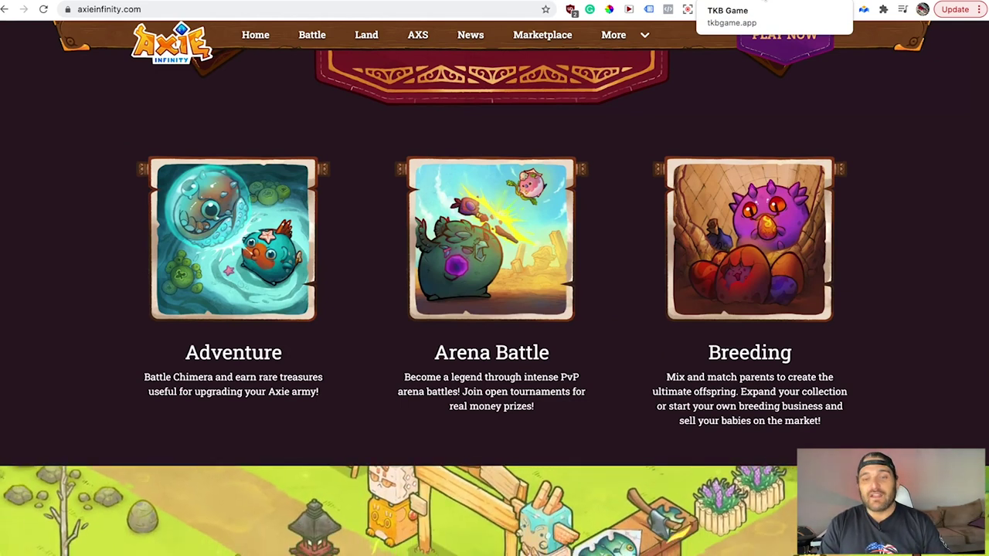
# Return to the tkbgame.app tab and scroll through its YouTube review video grid
pyautogui.click(765, 1)
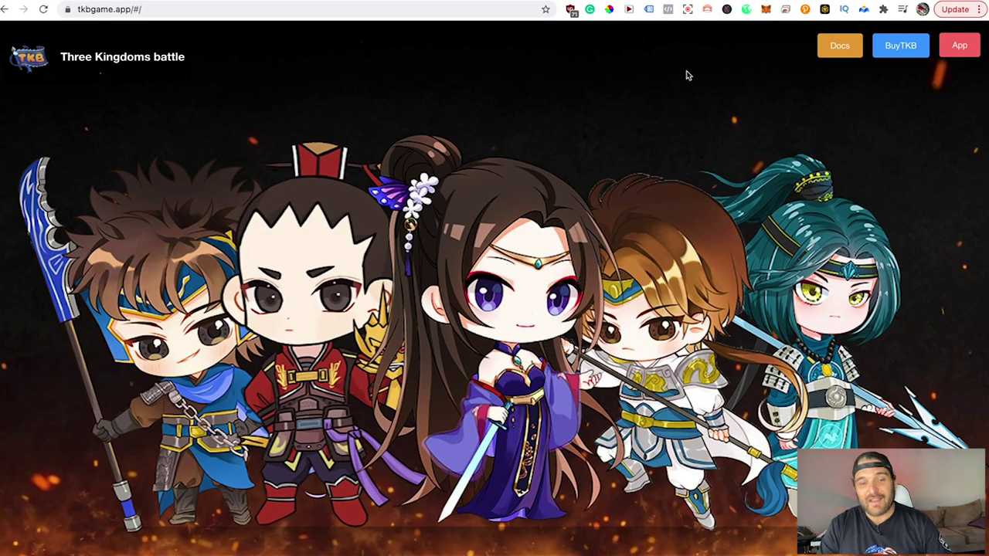
pyautogui.scroll(-1, 633, 231)
pyautogui.scroll(-1, 633, 232)
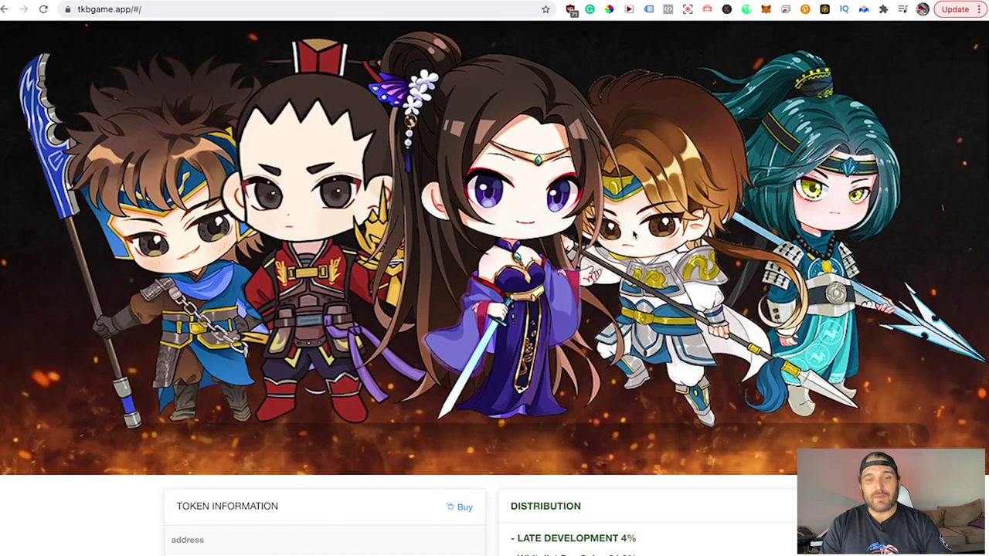
pyautogui.scroll(-3, 633, 235)
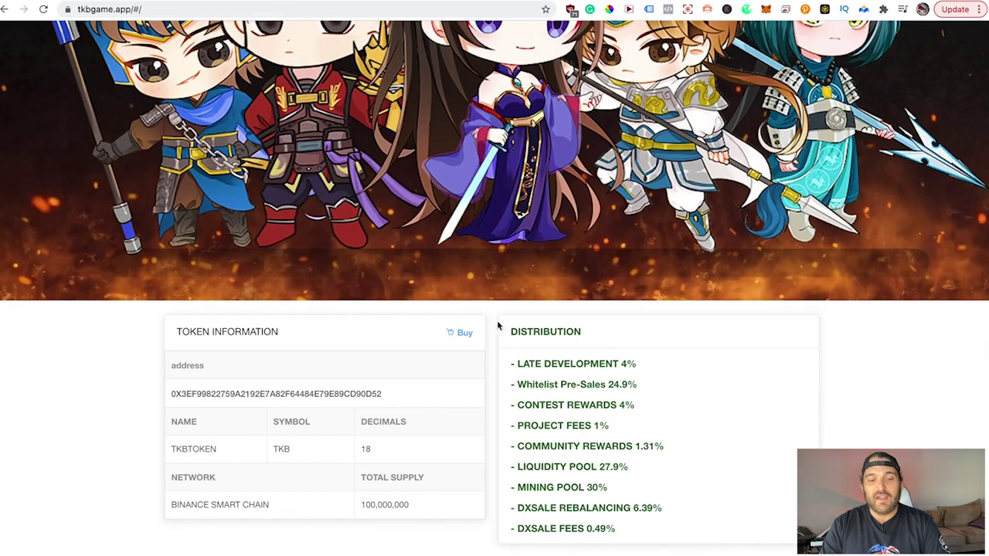
pyautogui.scroll(-3, 483, 268)
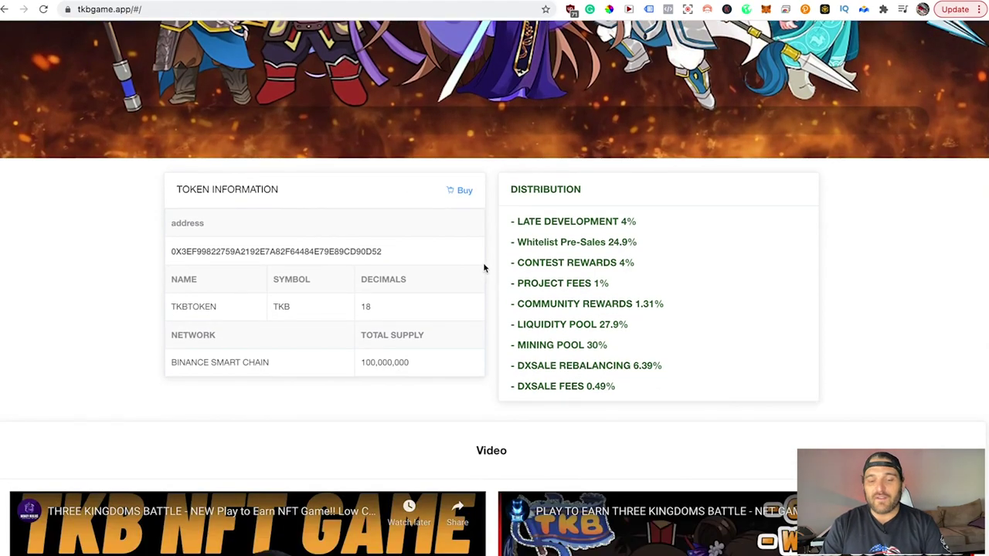
pyautogui.scroll(-3, 484, 268)
pyautogui.scroll(-5, 483, 268)
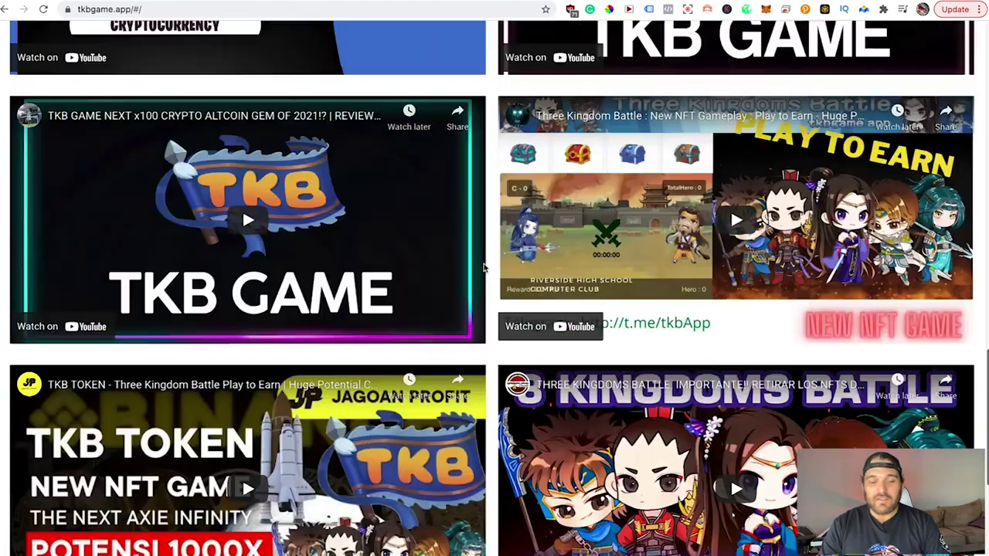
pyautogui.scroll(-5, 484, 268)
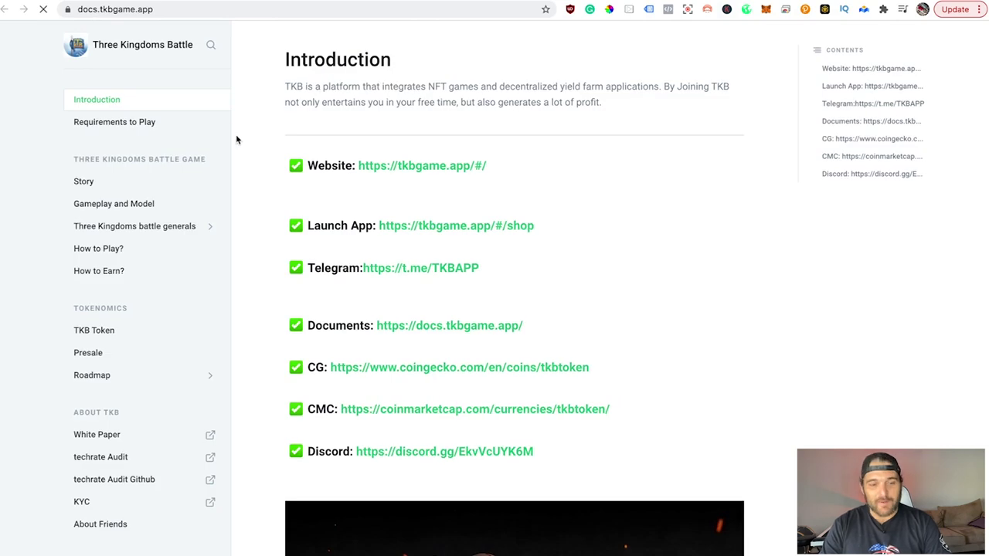
# Browse the TKB docs' Introduction, Gameplay and Model, and generals pages, ending on How to Play?
pyautogui.scroll(-2, 236, 139)
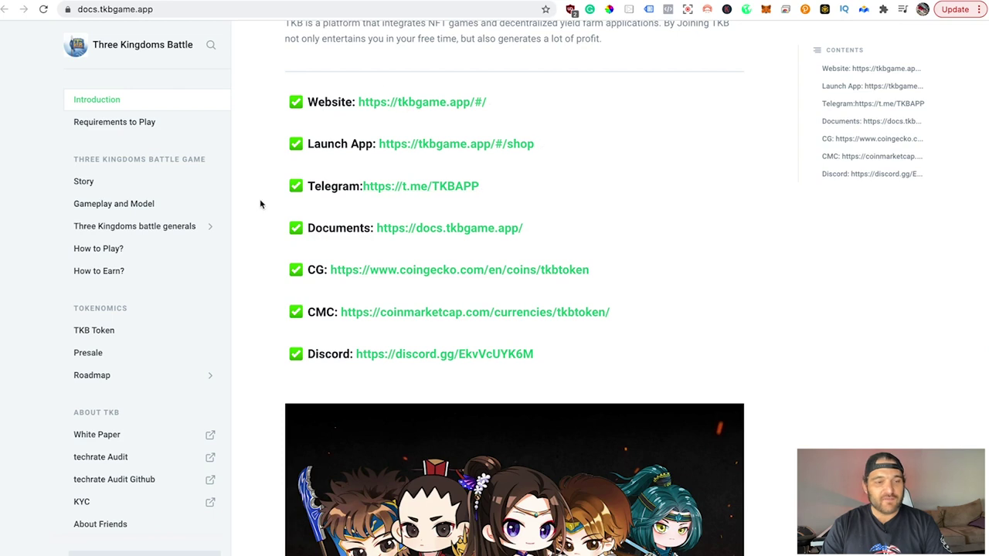
pyautogui.scroll(-2, 261, 204)
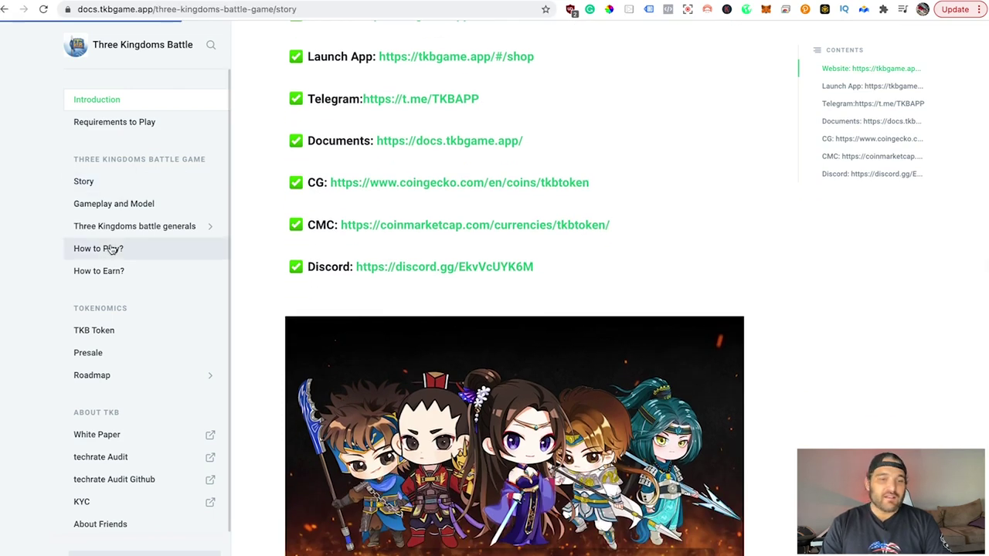
pyautogui.click(129, 204)
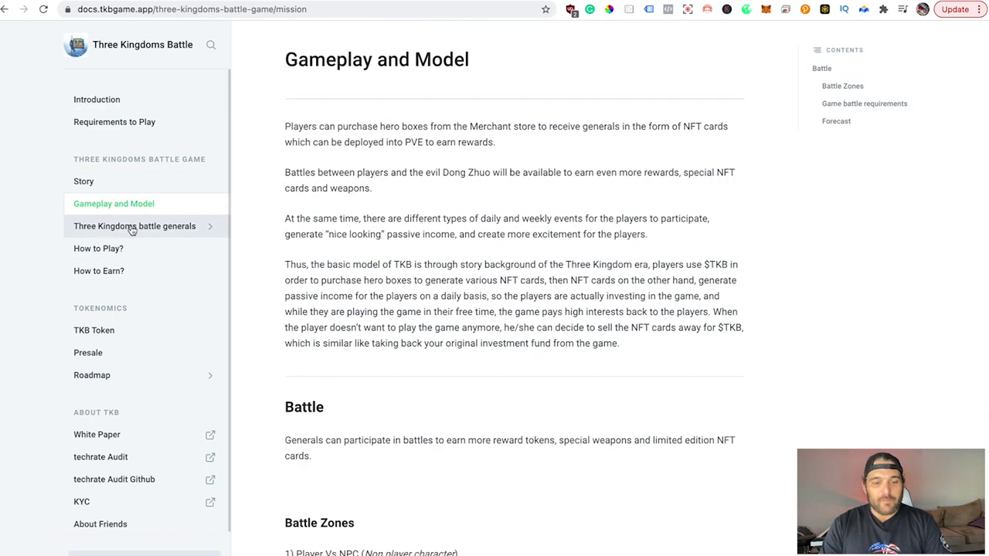
pyautogui.scroll(-4, 283, 252)
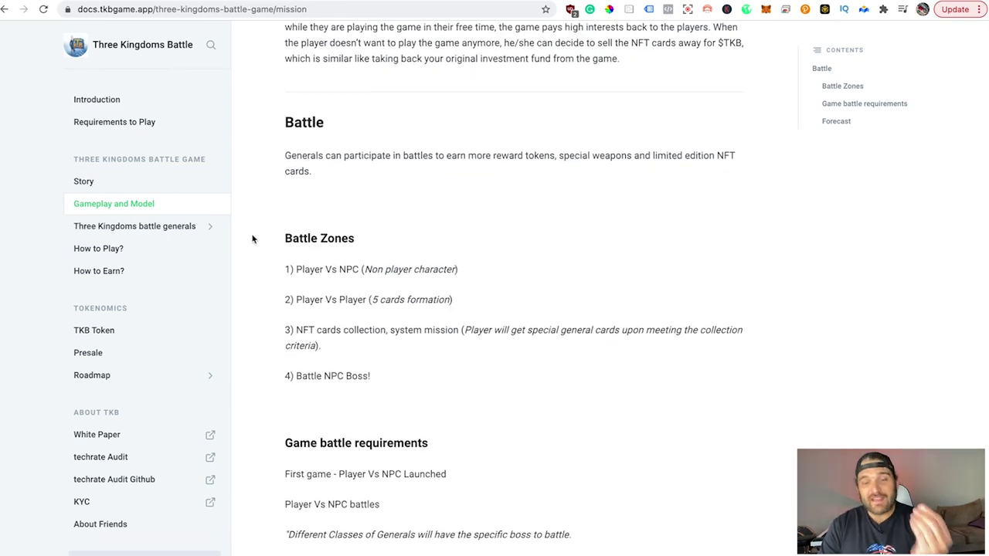
pyautogui.click(151, 237)
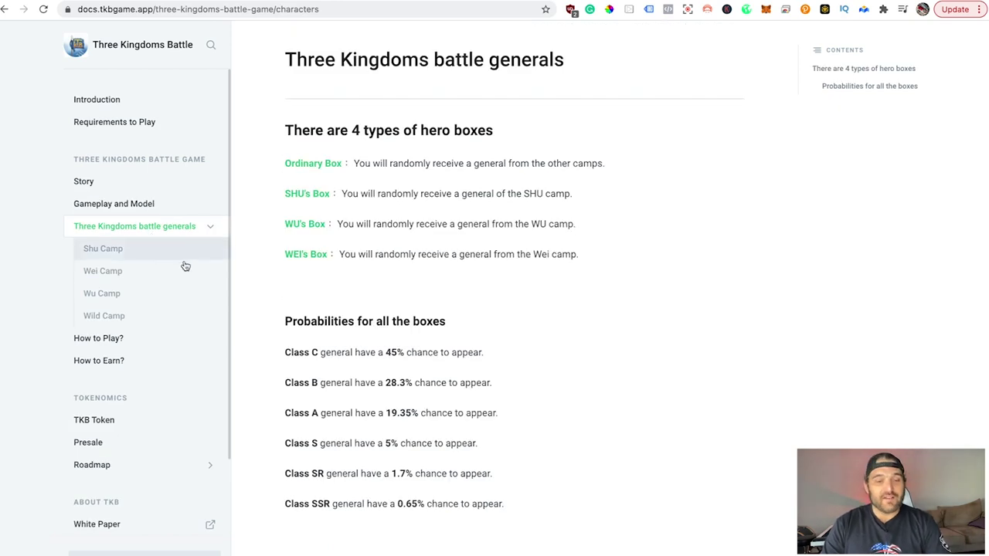
pyautogui.scroll(-5, 265, 234)
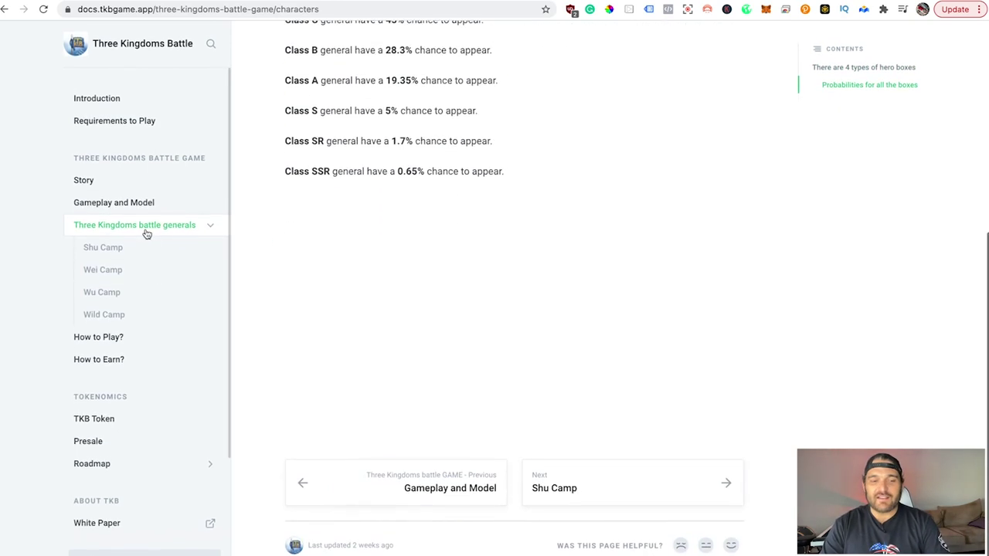
pyautogui.click(112, 341)
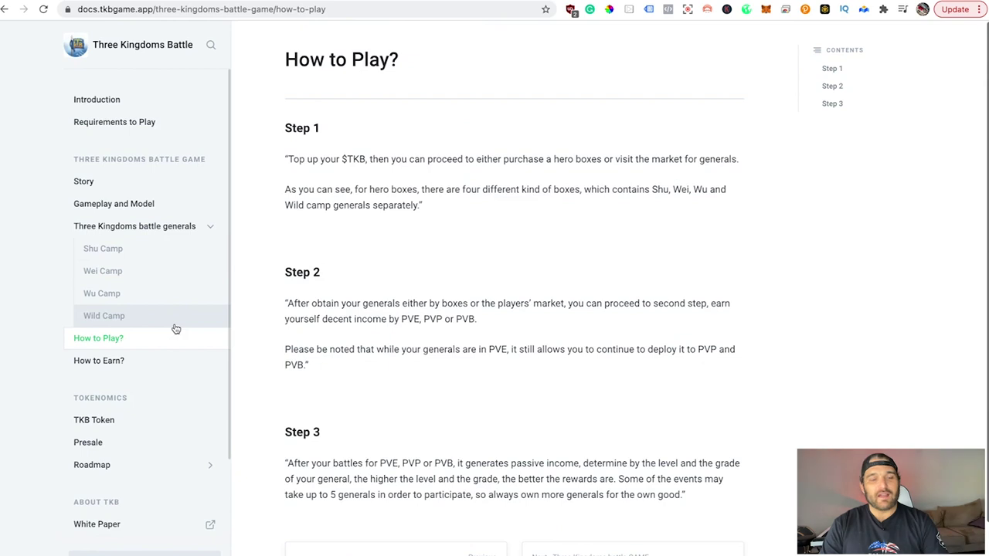
# Review the TKB Token tokenomics docs page, then move on to Presale
pyautogui.click(119, 423)
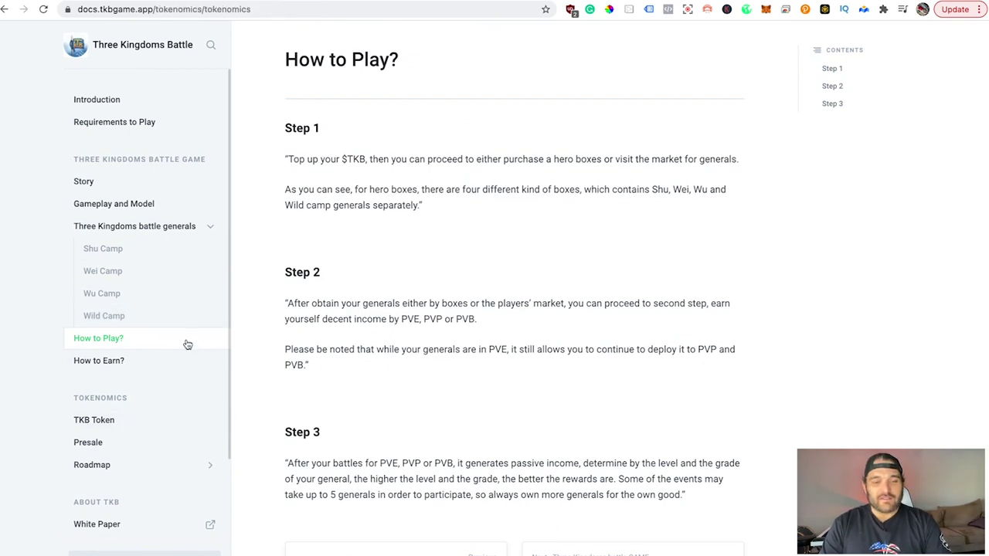
pyautogui.scroll(-2, 338, 193)
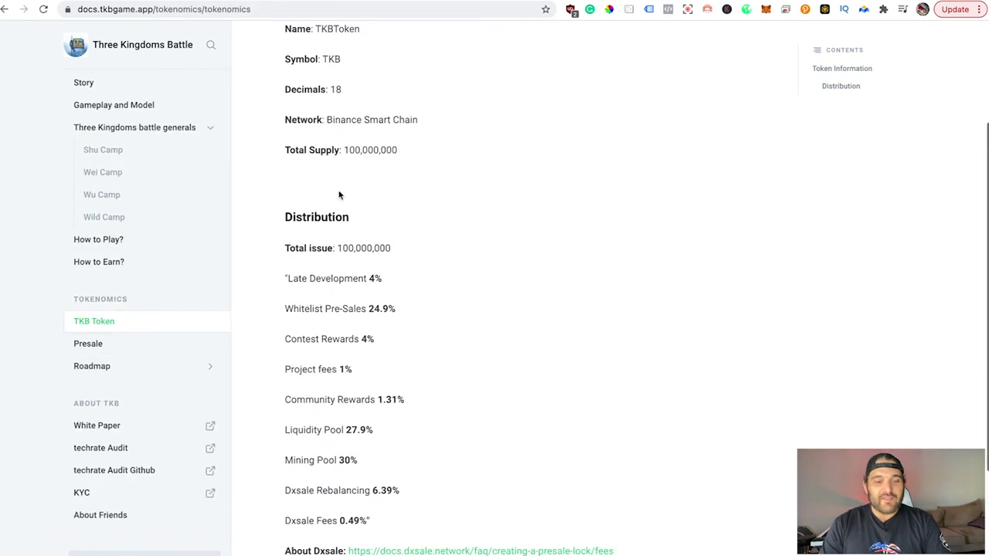
pyautogui.scroll(-3, 340, 193)
pyautogui.click(112, 346)
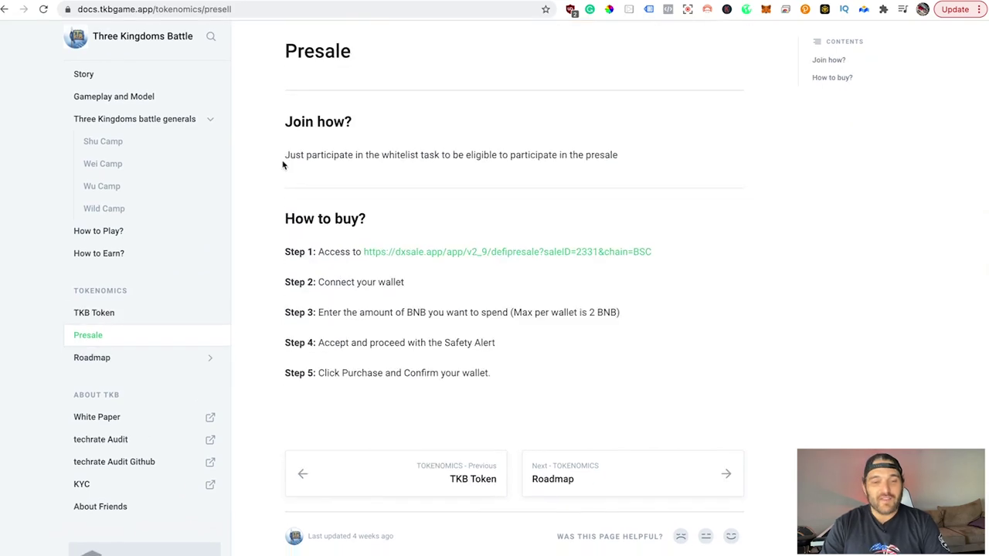
# Read the Roadmap's Phase 1 milestones, briefly highlighting the Listing on PancakeSwap V2 item
pyautogui.click(116, 372)
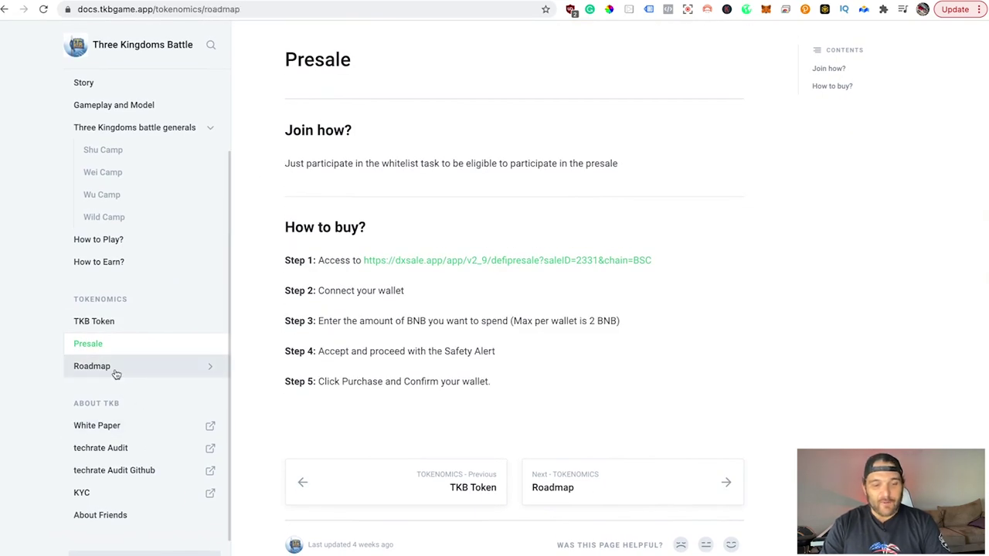
pyautogui.scroll(-5, 282, 302)
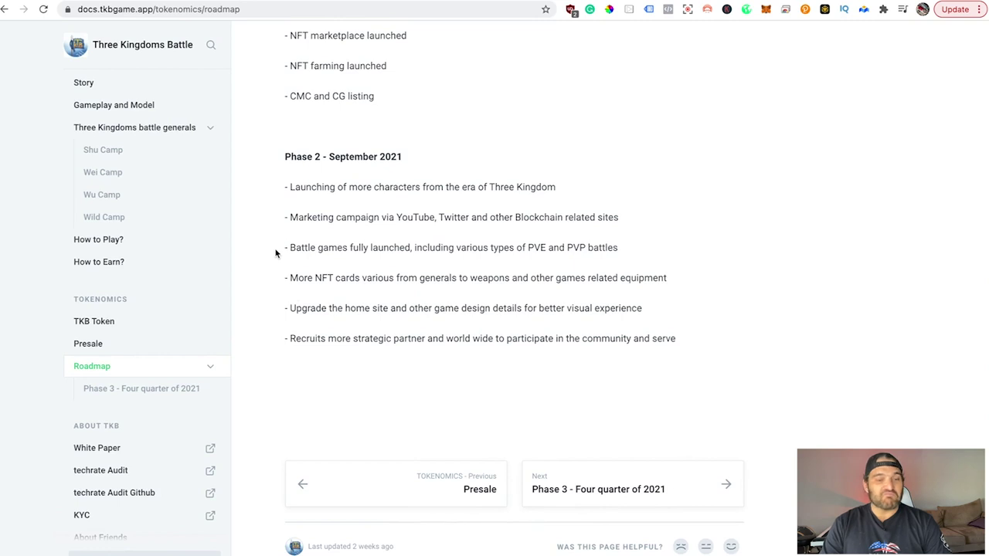
pyautogui.scroll(5, 276, 252)
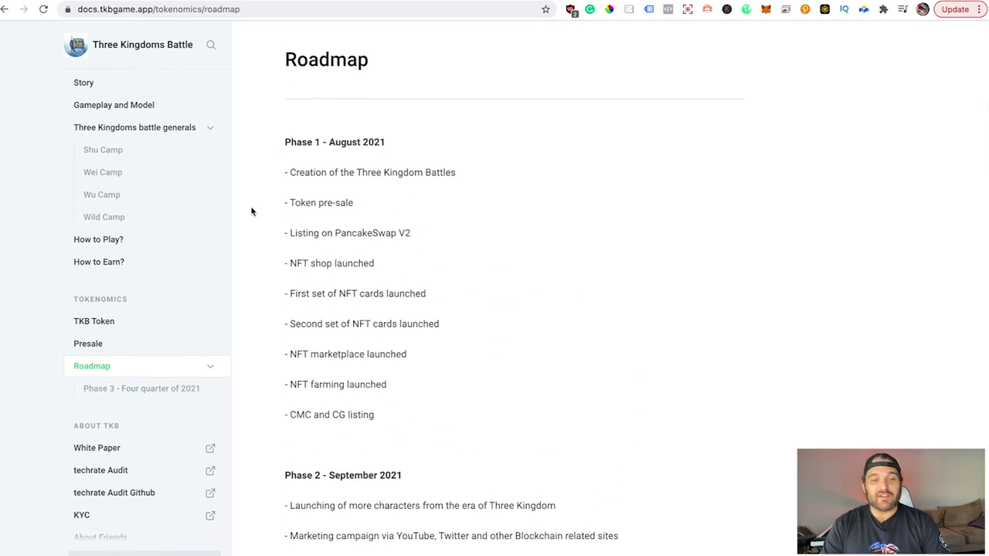
pyautogui.moveTo(413, 236); pyautogui.dragTo(285, 235)
pyautogui.click(564, 258)
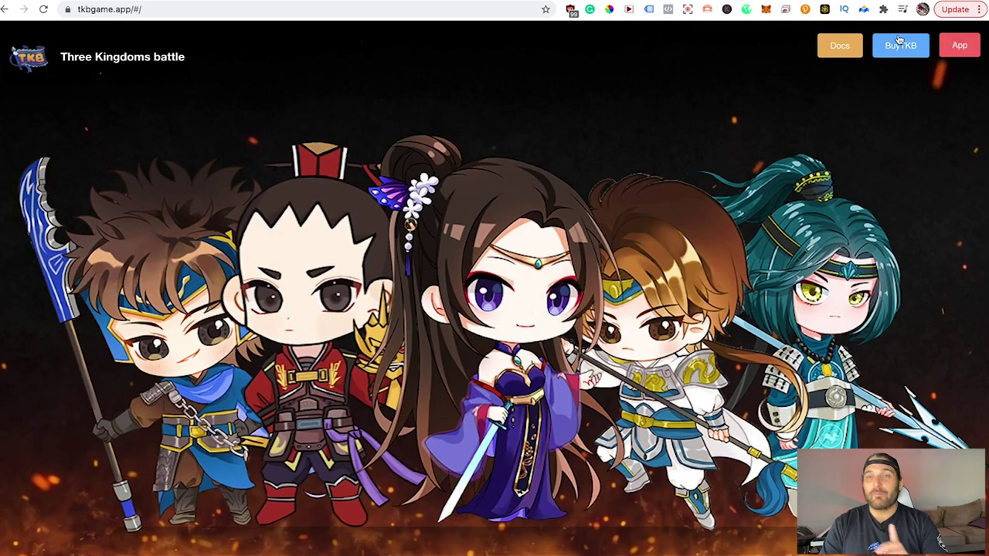
# Open the BuyTKB PancakeSwap page and select the TKB contract address in its URL
pyautogui.click(886, 52)
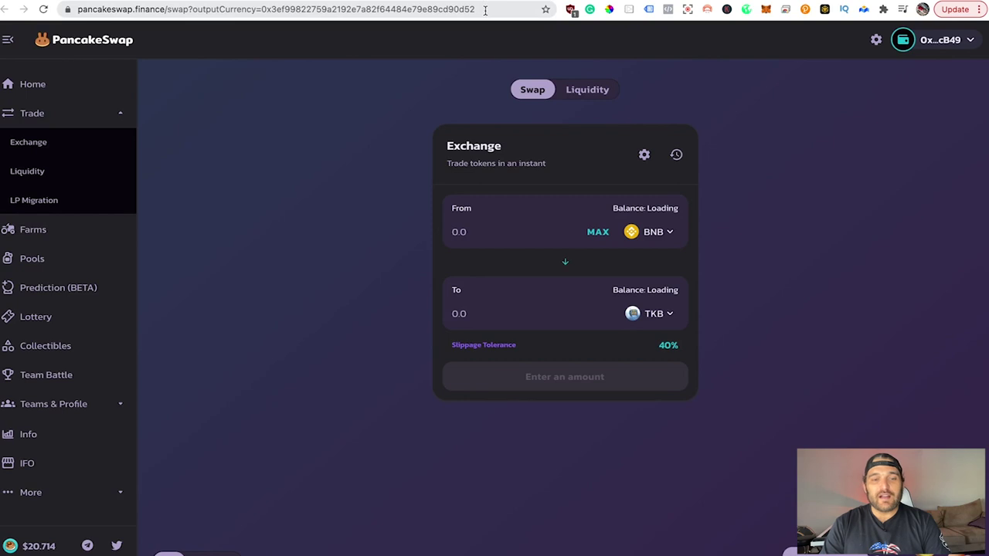
pyautogui.click(485, 10)
pyautogui.moveTo(474, 10); pyautogui.dragTo(260, 10)
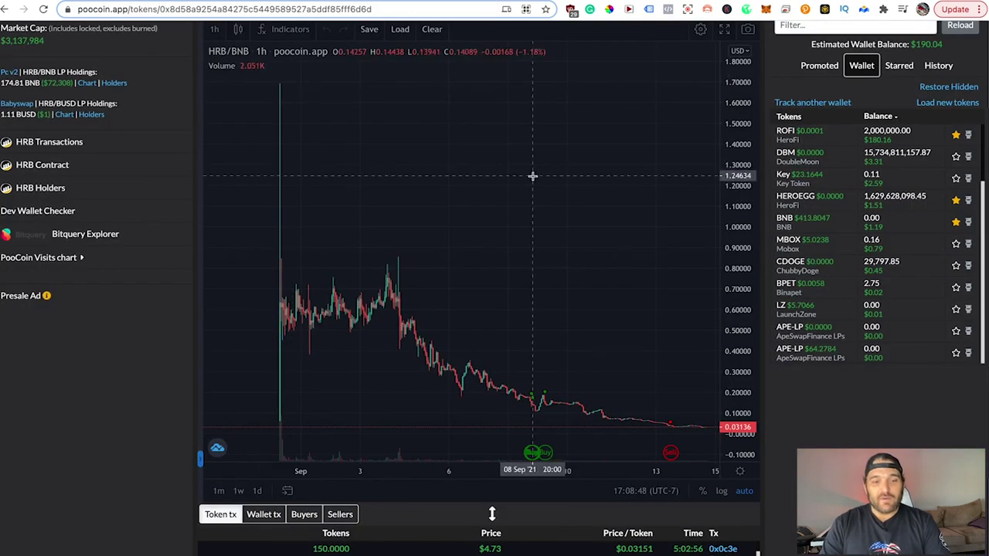
# Zoom the PooCoin HRB/BNB chart in on its early-September spike and long decline
pyautogui.scroll(1, 193, 209)
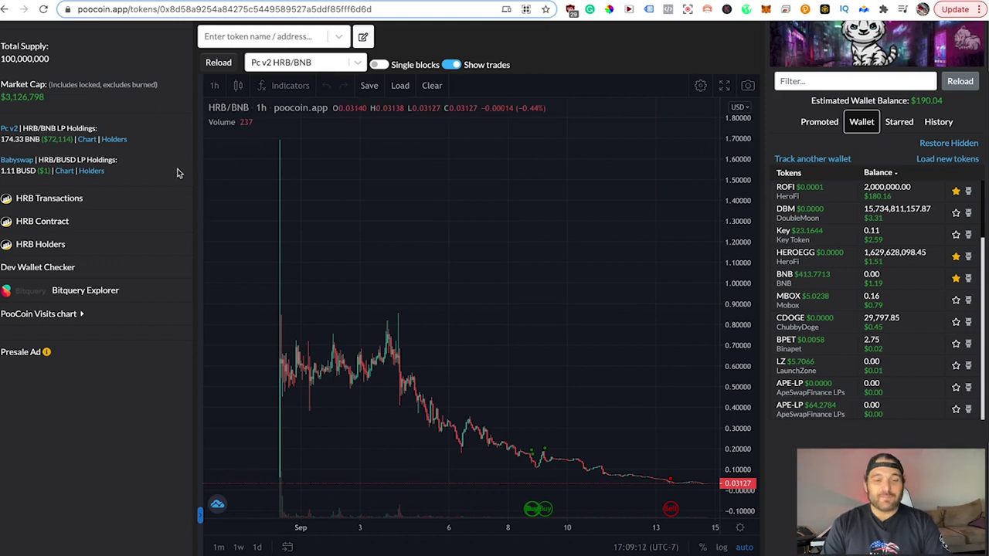
pyautogui.scroll(2, 197, 207)
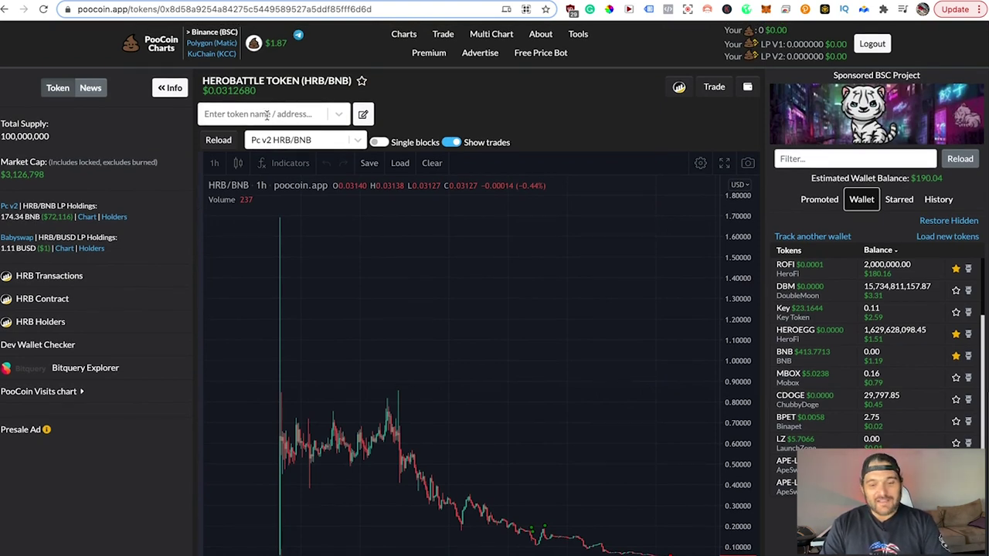
pyautogui.scroll(-1, 537, 533)
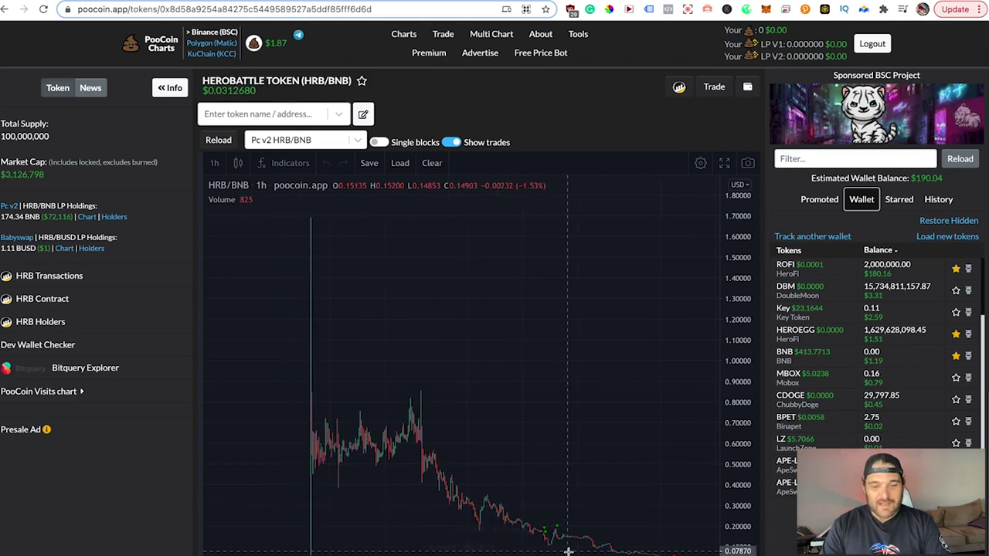
pyautogui.scroll(2, 567, 551)
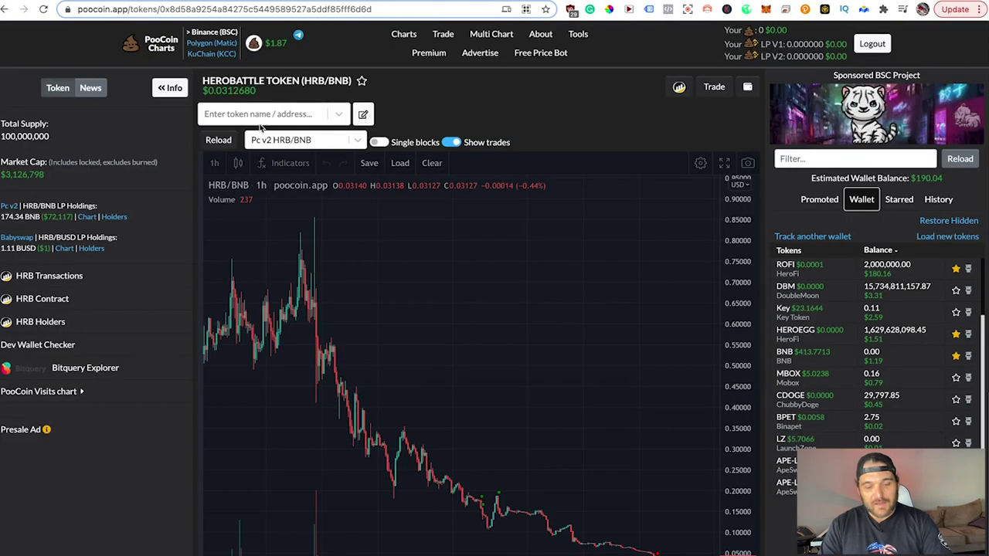
# Paste the copied TKB contract address into PooCoin's token search and load the TKBToken chart
pyautogui.click(258, 114)
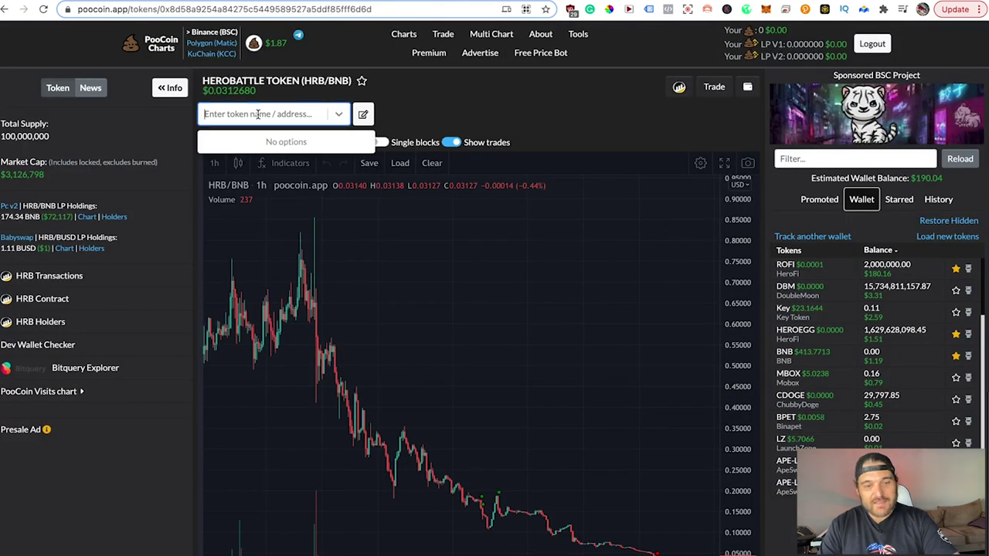
pyautogui.hotkey('ctrl', 'v')
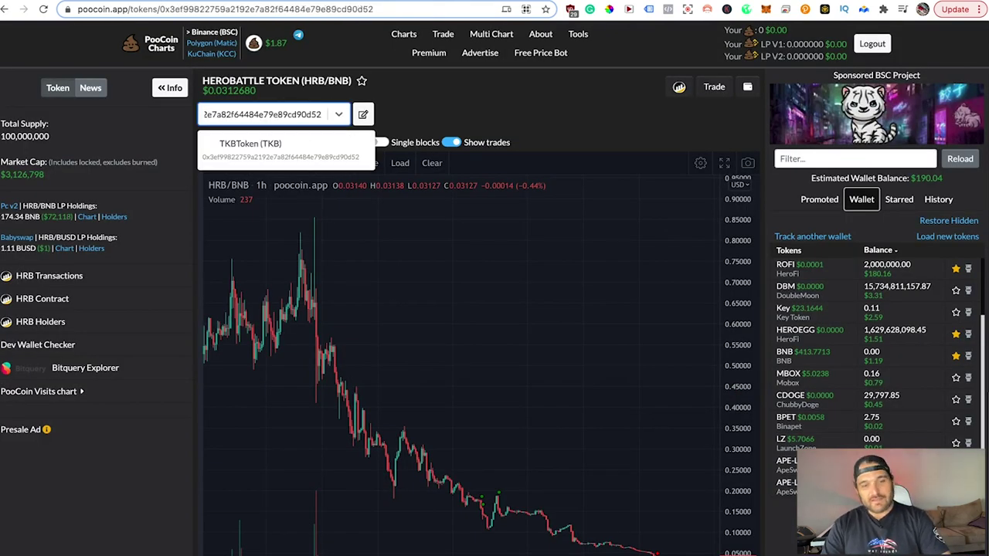
pyautogui.click(255, 145)
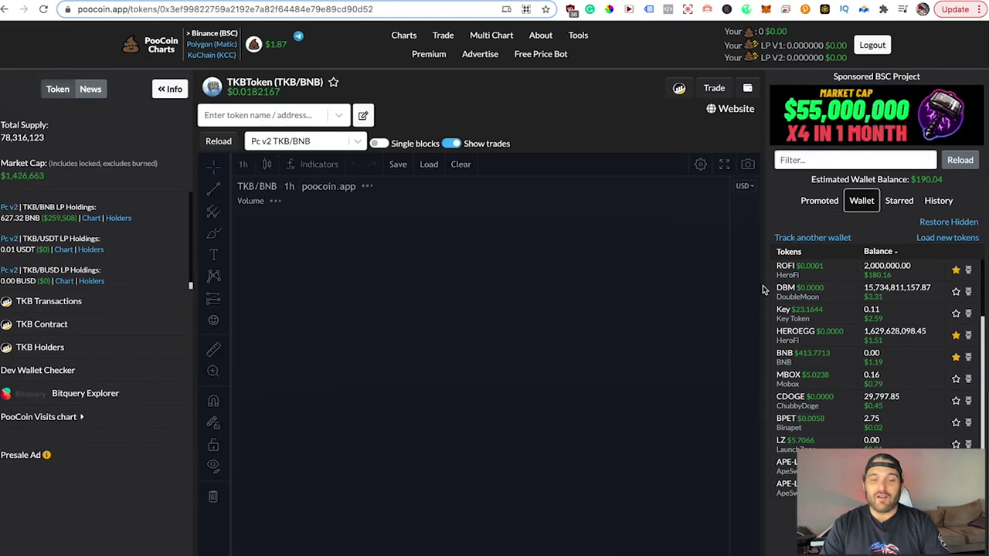
# Zoom out the TKB/BNB hourly chart to show its full Aug 11 to Sep 13 history
pyautogui.scroll(-2, 742, 325)
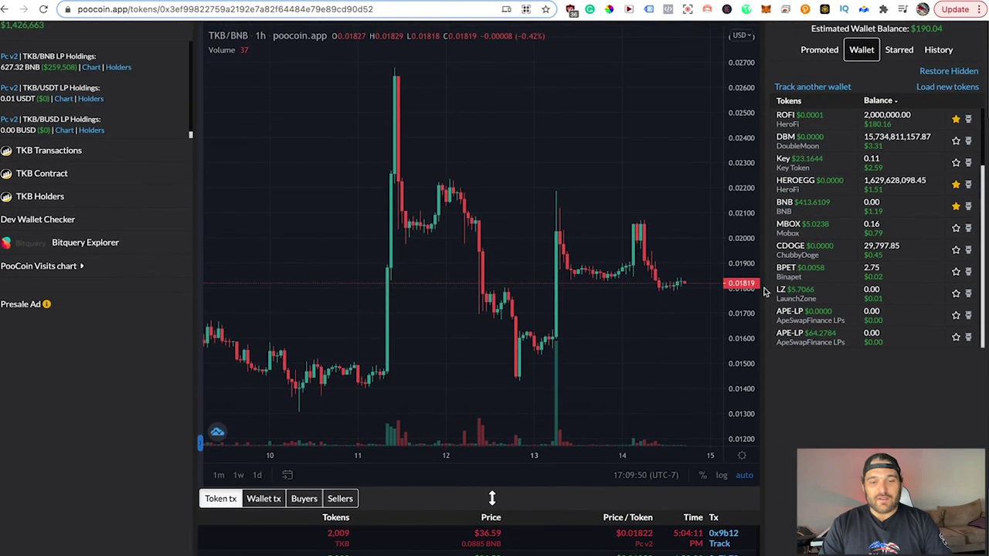
pyautogui.scroll(-2, 522, 286)
pyautogui.scroll(-2, 521, 286)
pyautogui.scroll(-2, 522, 286)
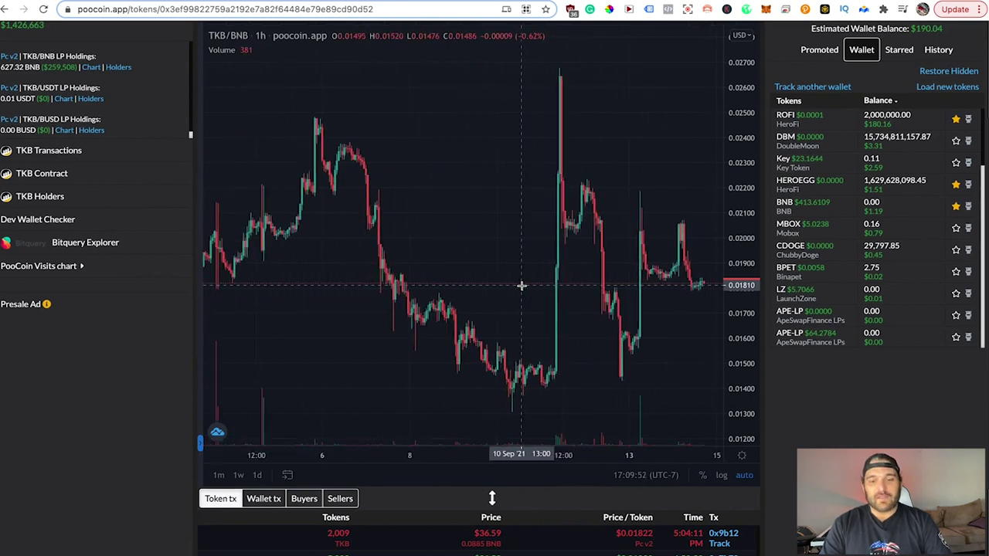
pyautogui.scroll(-2, 521, 286)
pyautogui.scroll(-2, 522, 286)
pyautogui.scroll(-2, 521, 286)
pyautogui.scroll(-2, 521, 286)
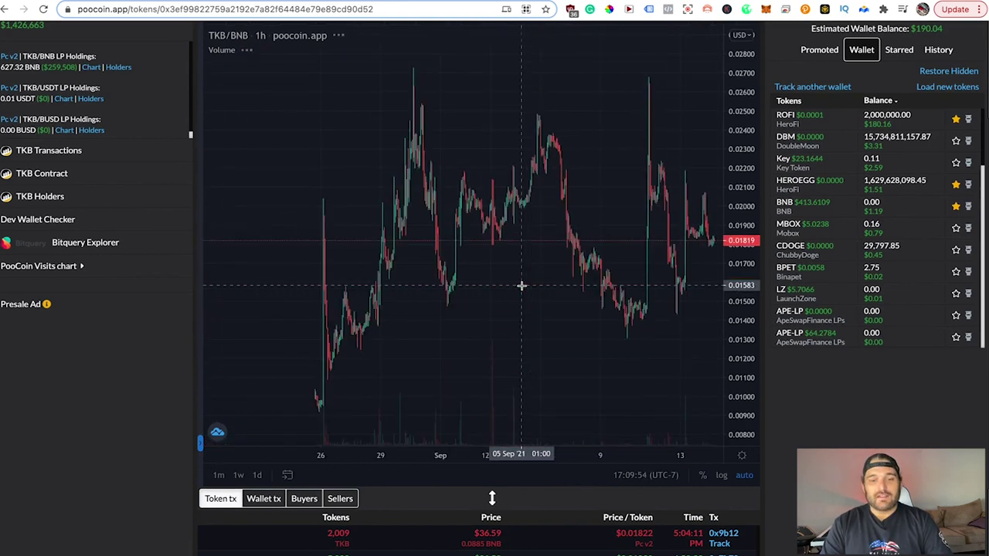
pyautogui.scroll(-2, 522, 285)
pyautogui.scroll(-2, 521, 286)
pyautogui.scroll(-2, 521, 286)
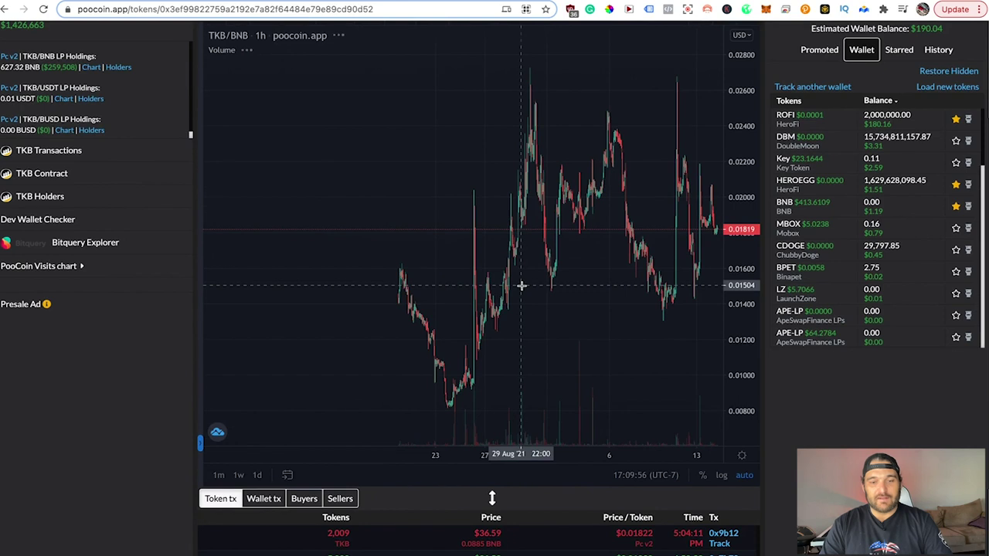
pyautogui.scroll(-2, 521, 286)
pyautogui.scroll(-2, 522, 286)
pyautogui.scroll(-2, 521, 286)
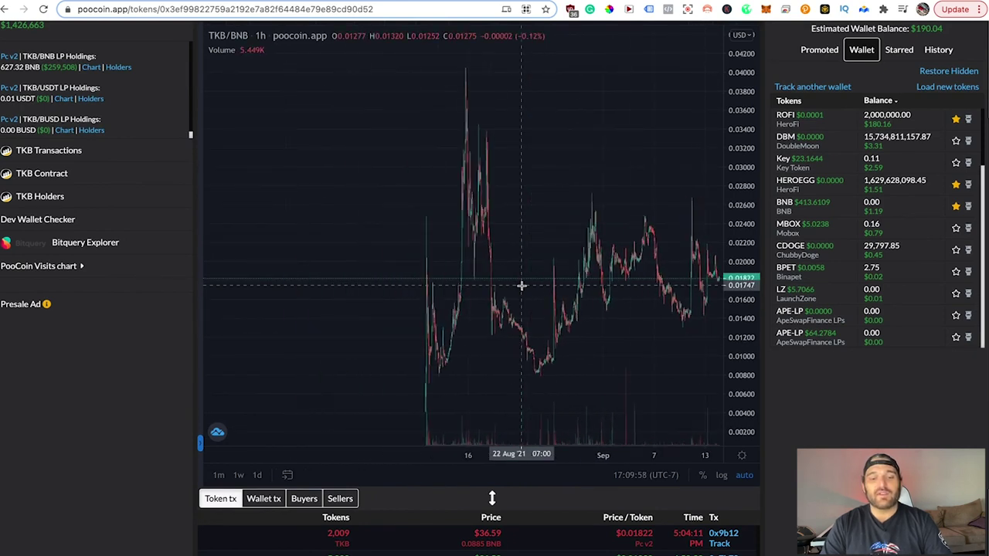
pyautogui.scroll(2, 522, 286)
pyautogui.scroll(2, 522, 286)
pyautogui.scroll(2, 526, 285)
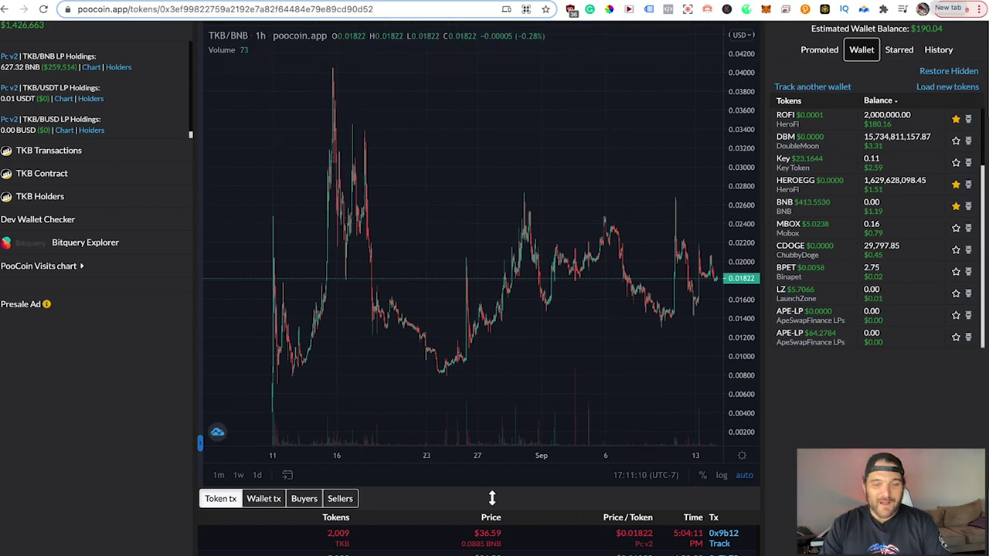
pyautogui.hotkey('ctrl', 't')
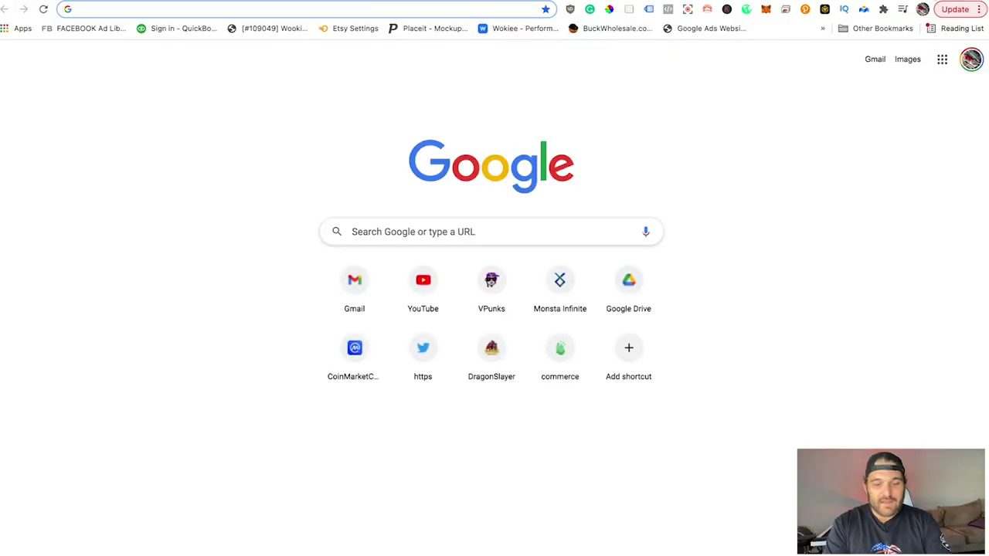
# Go to dragonwarrior.io from a new tab's address bar, correcting a mistyped name
pyautogui.write('hero')
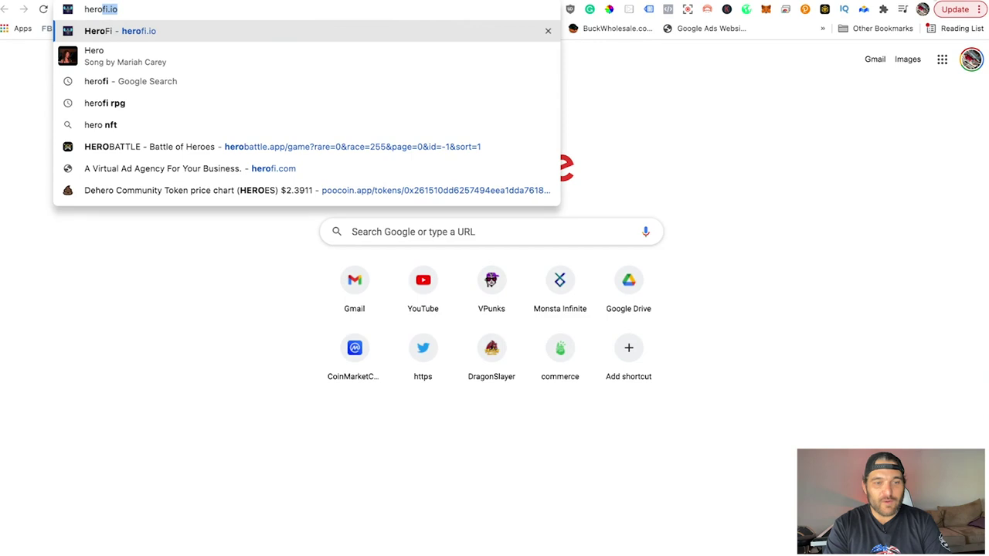
pyautogui.write('wa')
pyautogui.press('BackSpace')
pyautogui.press('BackSpace')
pyautogui.press('BackSpace')
pyautogui.press('BackSpace')
pyautogui.press('BackSpace')
pyautogui.write('dra')
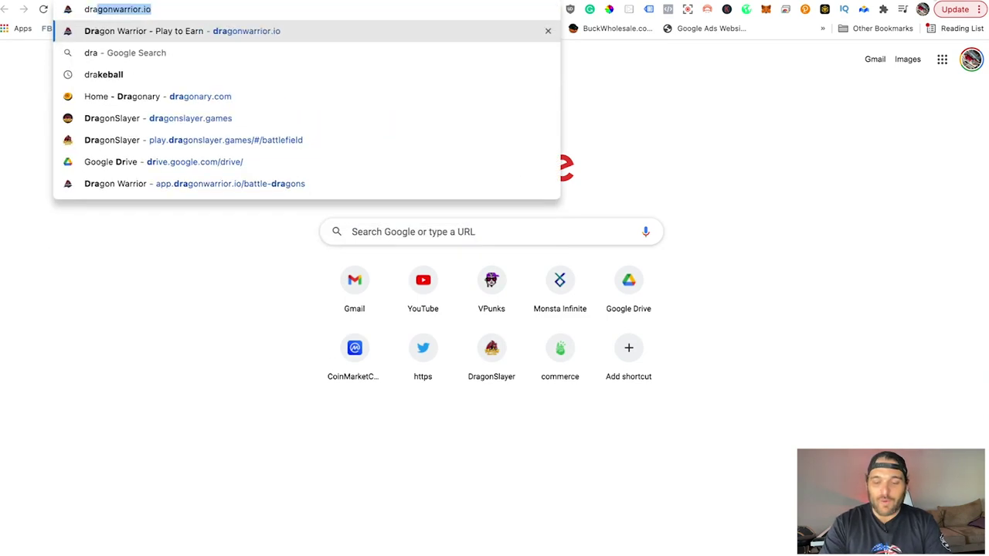
pyautogui.write('g')
pyautogui.press('Return')
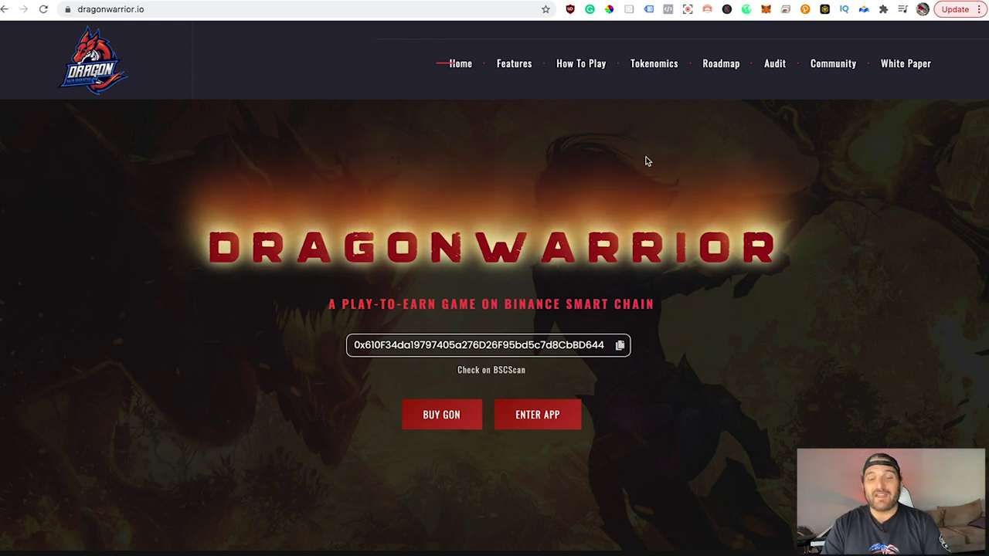
# Scroll through the Dragon Warrior homepage's features, roadmap and audit, then back toward the top
pyautogui.scroll(-1, 646, 161)
pyautogui.scroll(-2, 681, 323)
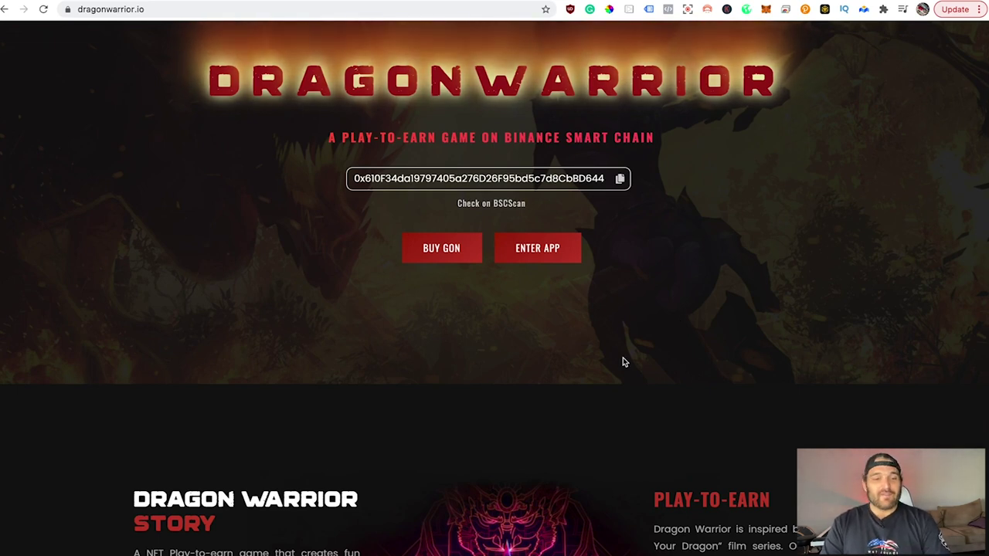
pyautogui.scroll(-4, 624, 362)
pyautogui.scroll(-3, 624, 362)
pyautogui.scroll(-2, 625, 363)
pyautogui.scroll(-2, 624, 362)
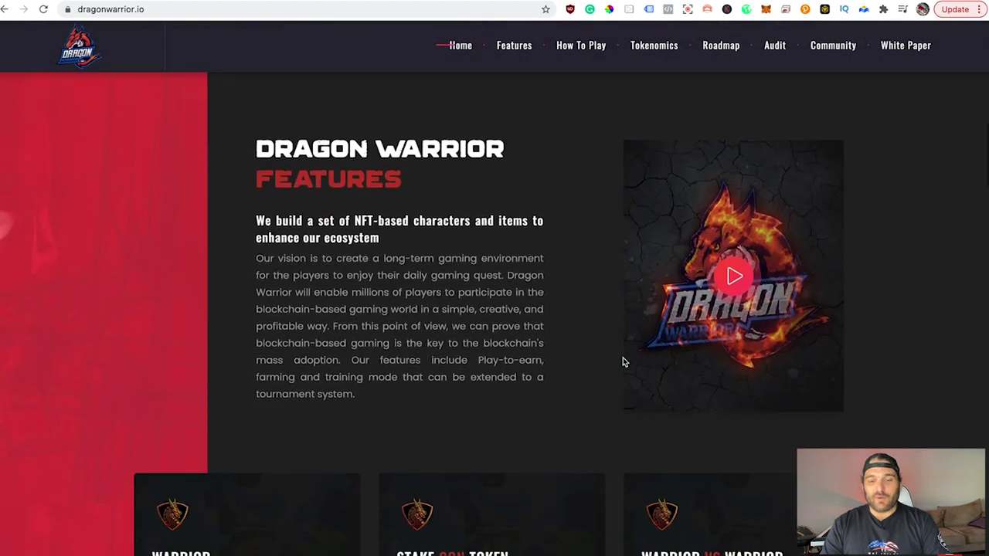
pyautogui.scroll(-5, 624, 362)
pyautogui.scroll(-3, 620, 309)
pyautogui.scroll(-2, 621, 309)
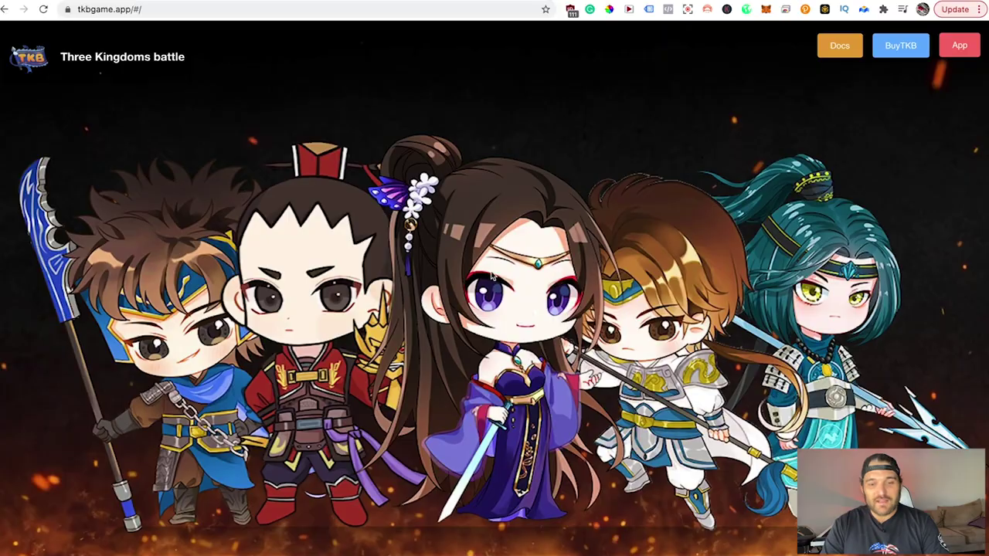
pyautogui.scroll(-3, 491, 276)
pyautogui.scroll(-4, 487, 278)
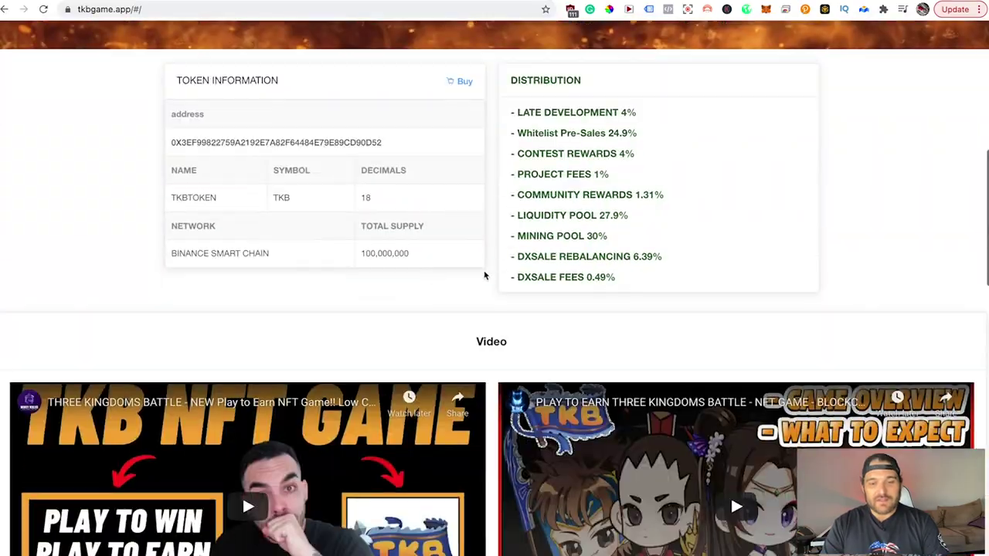
pyautogui.scroll(-8, 474, 282)
pyautogui.scroll(-3, 477, 288)
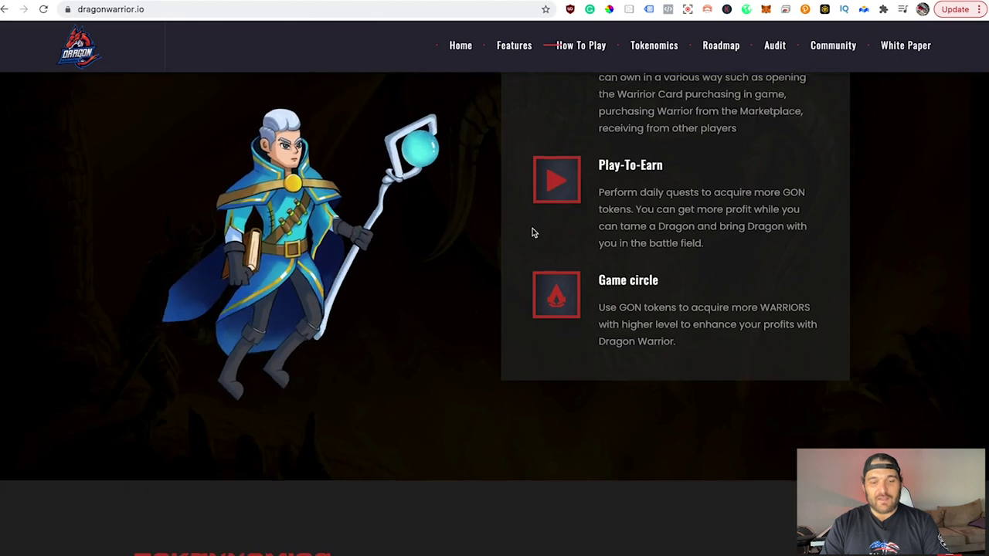
pyautogui.scroll(-10, 532, 229)
pyautogui.scroll(-3, 532, 228)
pyautogui.scroll(-10, 532, 230)
pyautogui.scroll(-3, 532, 229)
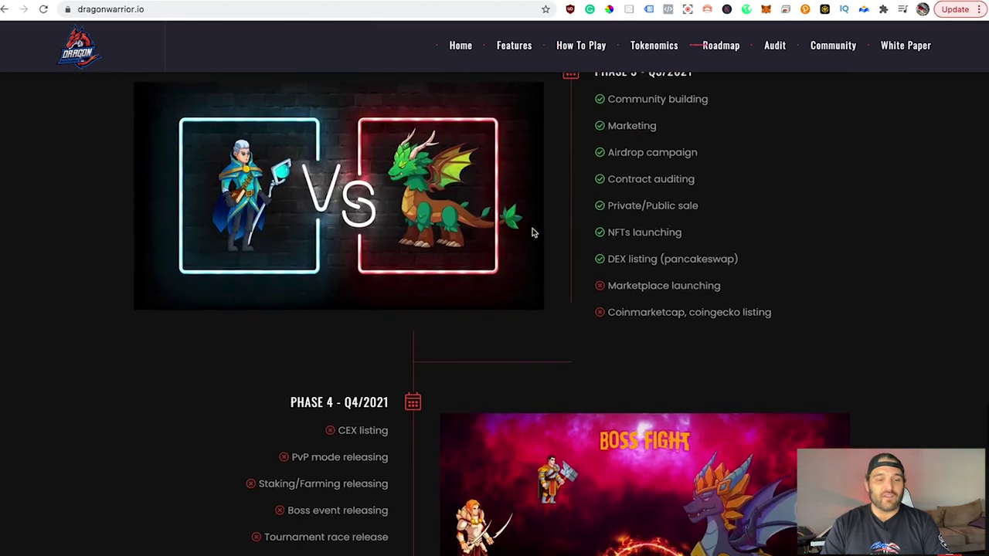
pyautogui.scroll(-3, 532, 229)
pyautogui.scroll(-2, 632, 300)
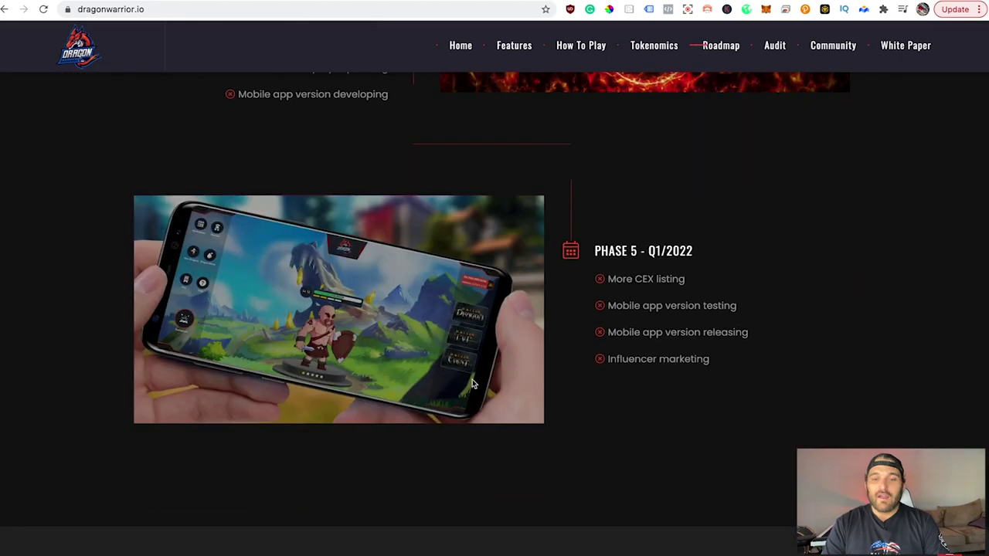
pyautogui.scroll(-5, 724, 298)
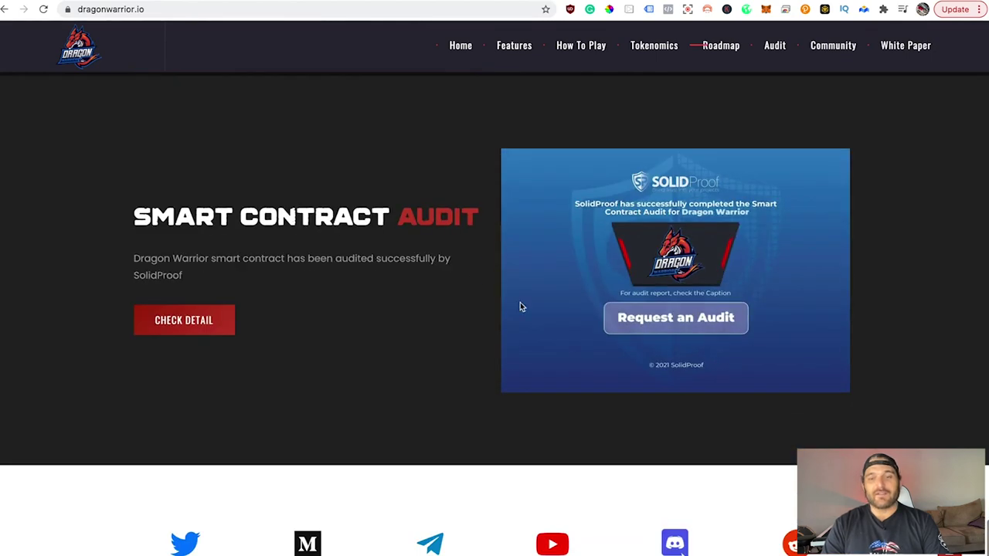
pyautogui.scroll(10, 520, 307)
pyautogui.scroll(10, 520, 307)
pyautogui.scroll(10, 520, 307)
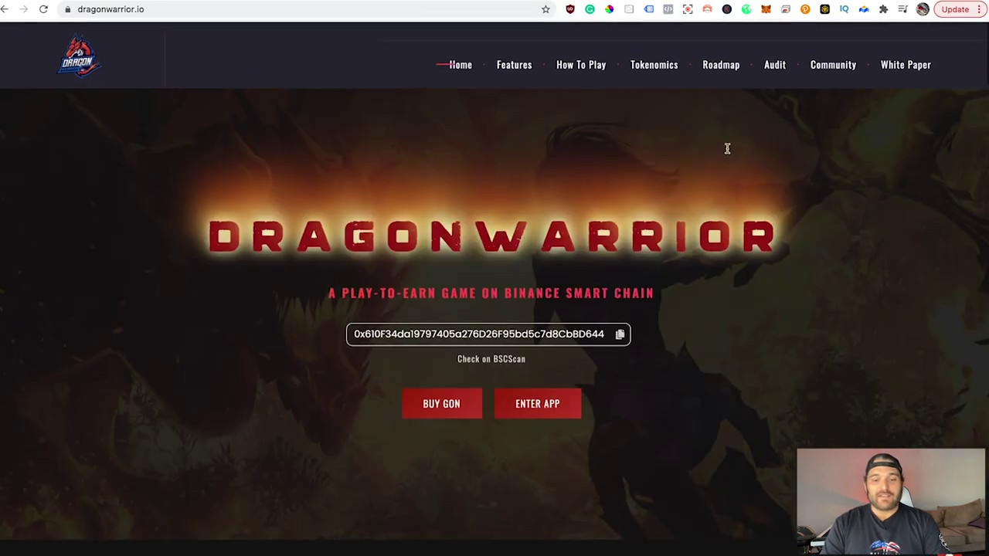
# Enter the Dragon Warrior app, then glance at the owned Warriors list and the Marketplace
pyautogui.click(540, 418)
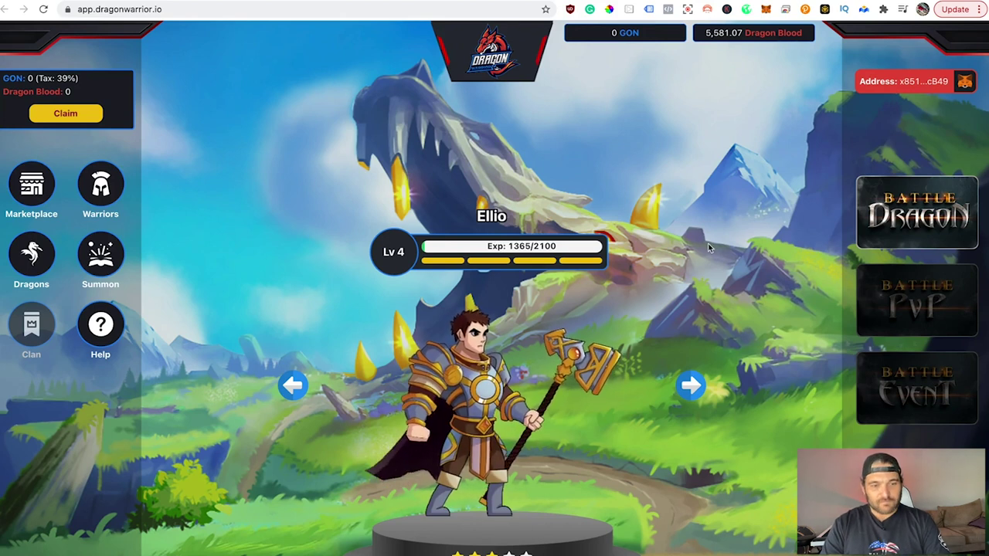
pyautogui.click(96, 190)
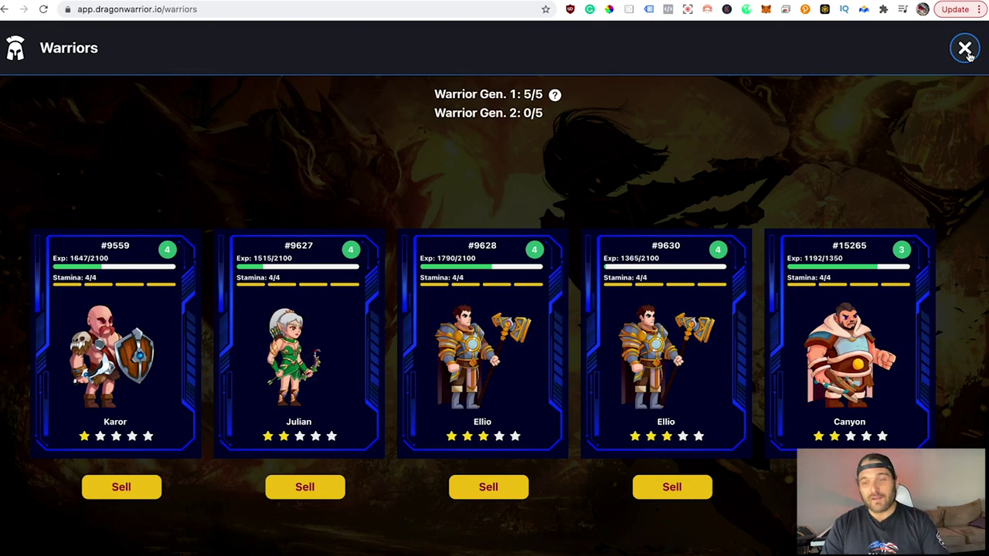
pyautogui.click(965, 49)
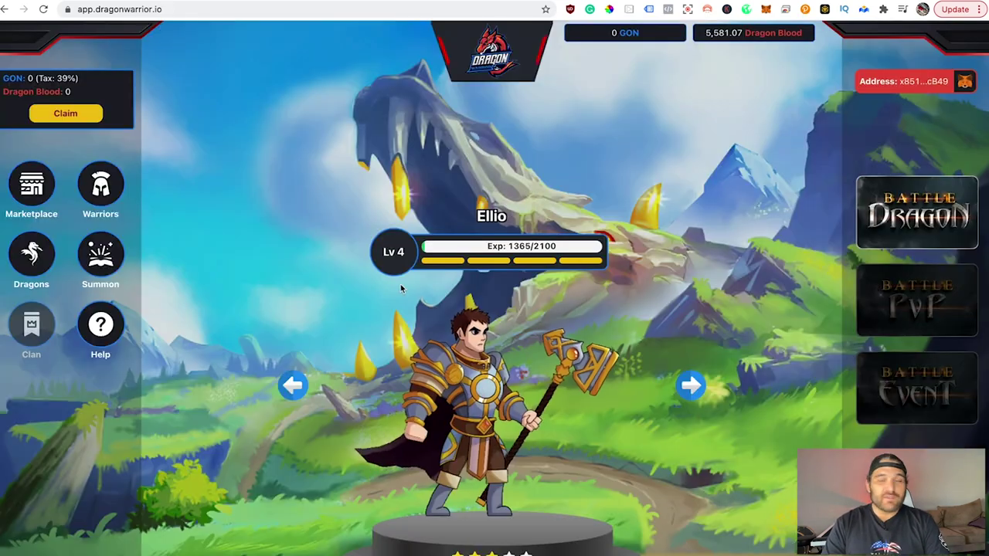
pyautogui.click(29, 191)
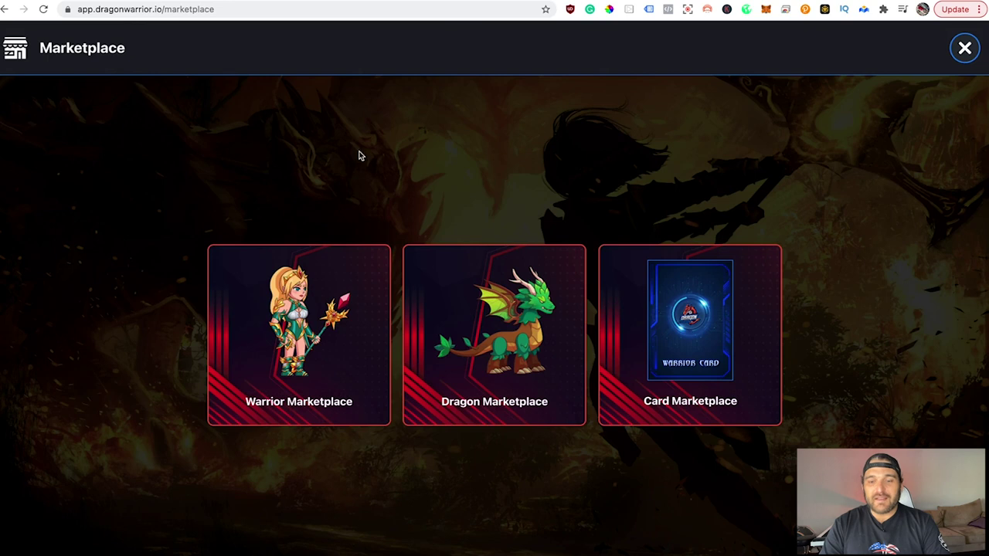
pyautogui.click(965, 49)
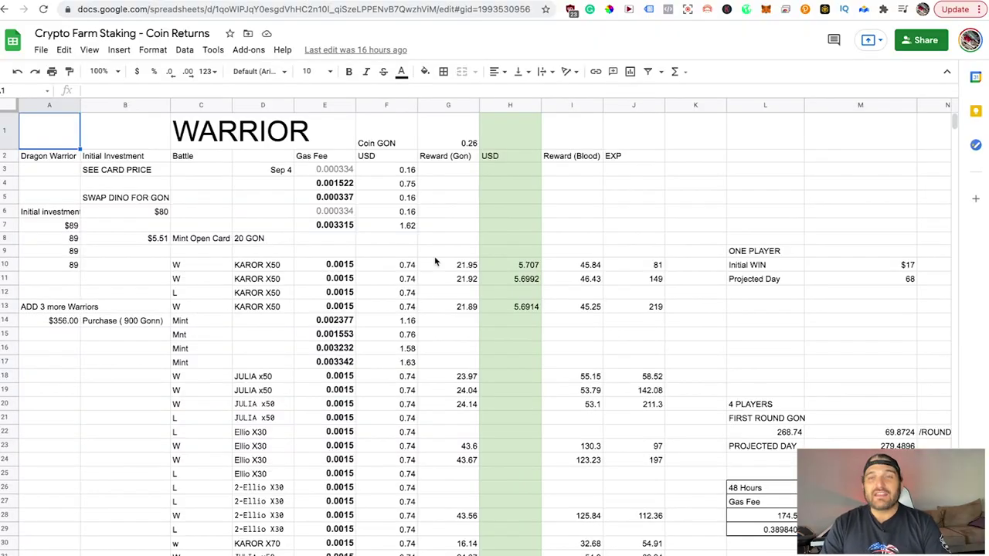
pyautogui.scroll(-1, 537, 220)
pyautogui.scroll(-1, 537, 220)
pyautogui.scroll(-2, 537, 220)
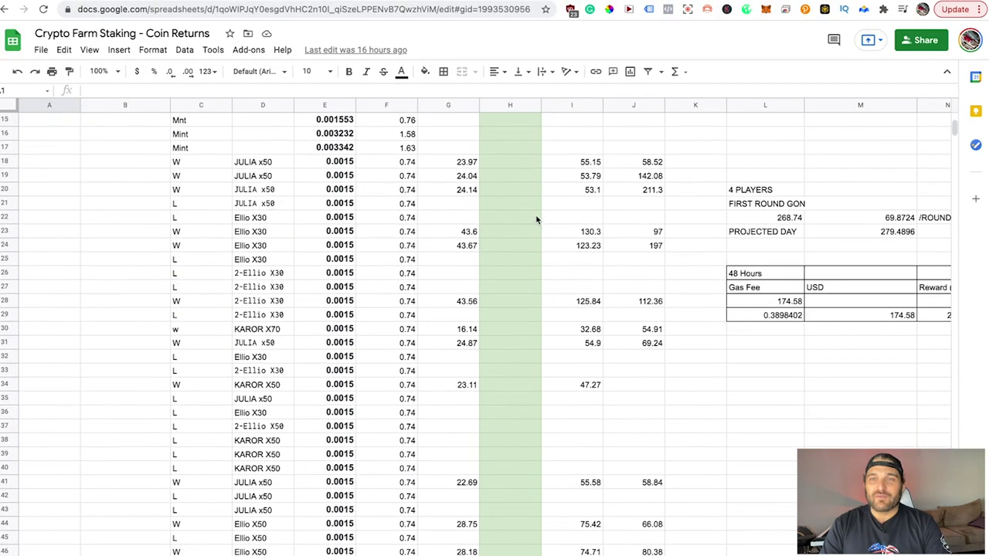
pyautogui.scroll(-3, 537, 220)
pyautogui.scroll(-3, 537, 220)
pyautogui.scroll(-5, 537, 221)
pyautogui.scroll(-3, 537, 220)
pyautogui.hscroll(1, 537, 220)
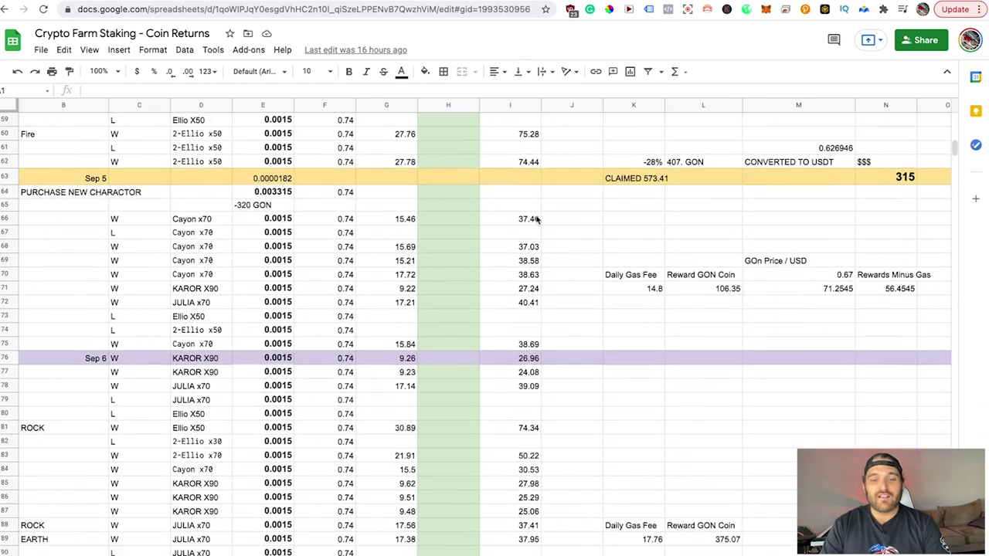
pyautogui.scroll(-1, 537, 220)
pyautogui.hscroll(2, 537, 219)
pyautogui.scroll(-6, 537, 219)
pyautogui.scroll(-6, 537, 220)
pyautogui.scroll(-6, 537, 219)
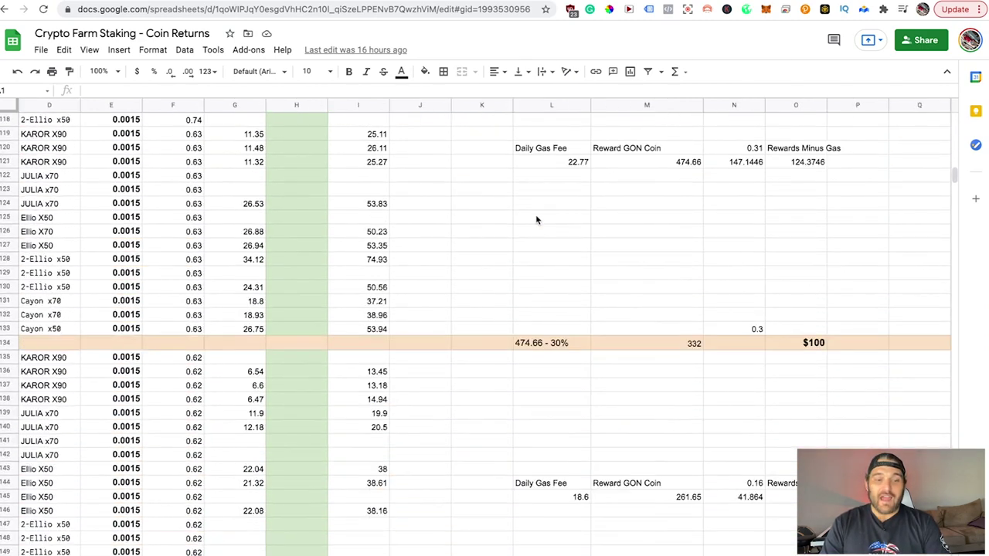
pyautogui.scroll(-6, 537, 220)
pyautogui.hscroll(1, 537, 221)
pyautogui.scroll(-5, 537, 220)
pyautogui.scroll(-4, 537, 220)
pyautogui.scroll(-3, 537, 220)
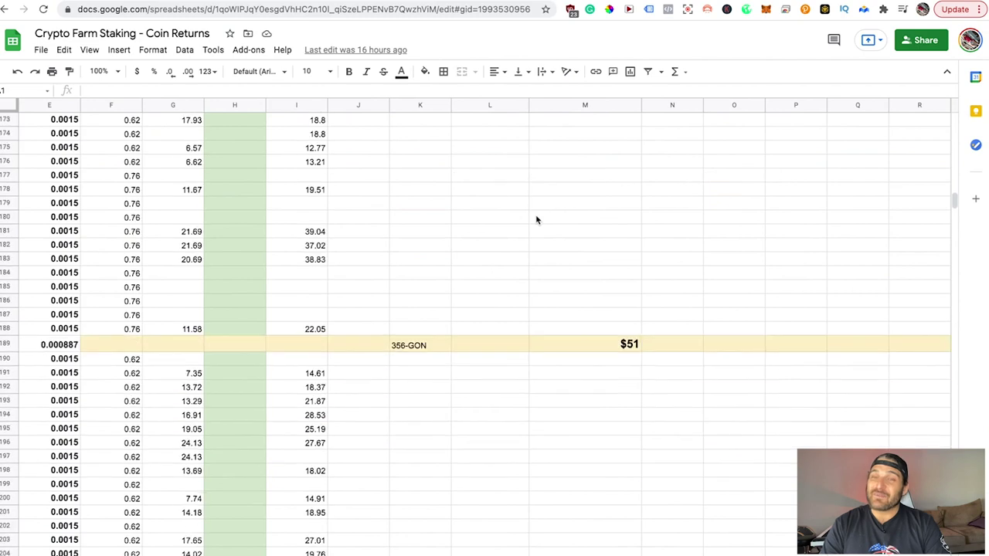
pyautogui.scroll(-6, 537, 220)
pyautogui.scroll(-3, 537, 220)
pyautogui.scroll(-3, 537, 220)
pyautogui.scroll(-5, 537, 220)
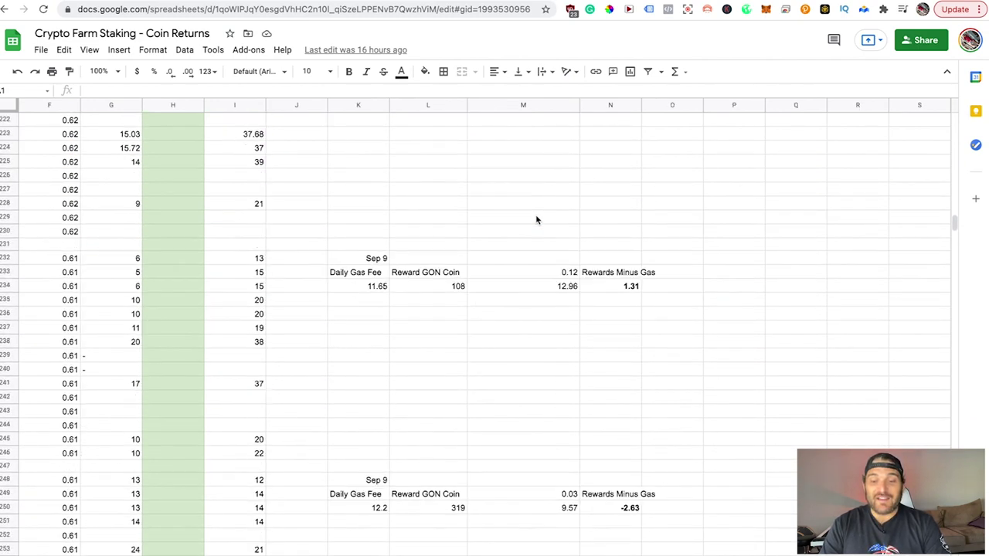
pyautogui.scroll(-1, 537, 220)
pyautogui.hscroll(-2, 537, 220)
pyautogui.scroll(15, 755, 241)
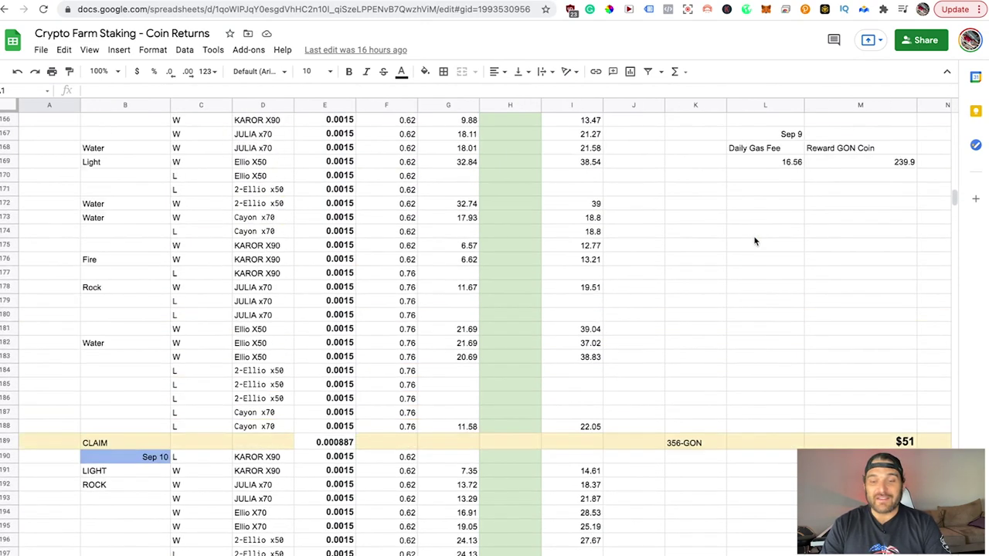
pyautogui.scroll(20, 756, 242)
pyautogui.scroll(20, 755, 241)
pyautogui.scroll(15, 755, 241)
pyautogui.scroll(3, 756, 241)
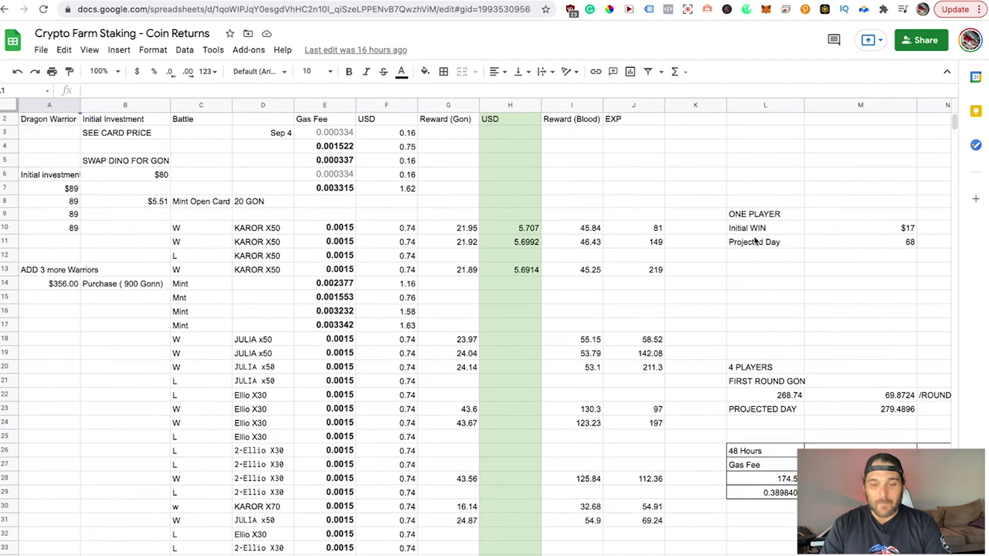
pyautogui.hscroll(5, 756, 241)
pyautogui.scroll(-2, 756, 241)
pyautogui.hscroll(-2, 755, 241)
pyautogui.scroll(-2, 755, 241)
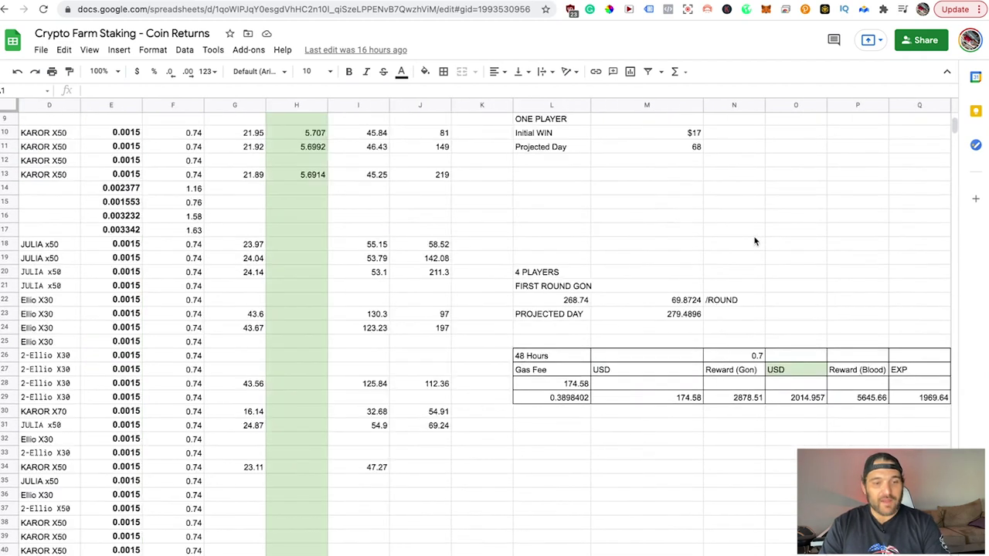
pyautogui.scroll(-2, 756, 241)
pyautogui.scroll(-2, 756, 241)
pyautogui.scroll(-3, 542, 357)
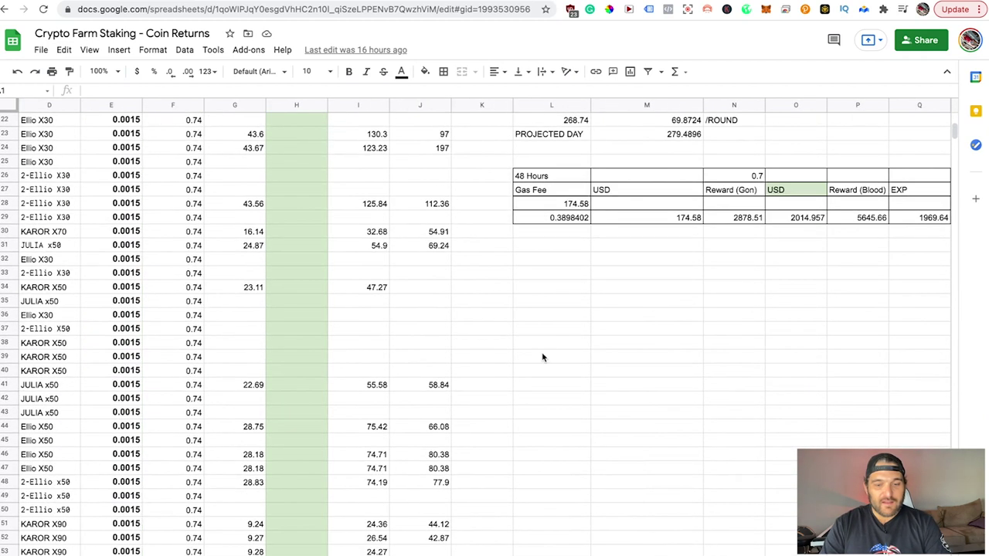
pyautogui.scroll(-4, 543, 357)
pyautogui.hscroll(-3, 543, 357)
pyautogui.scroll(-2, 542, 357)
pyautogui.scroll(-2, 543, 357)
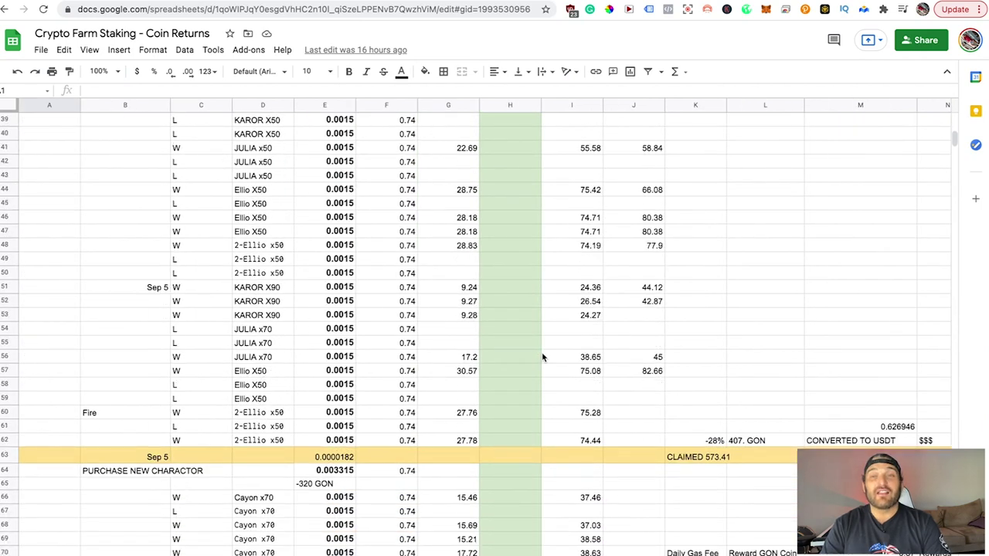
pyautogui.hscroll(3, 657, 465)
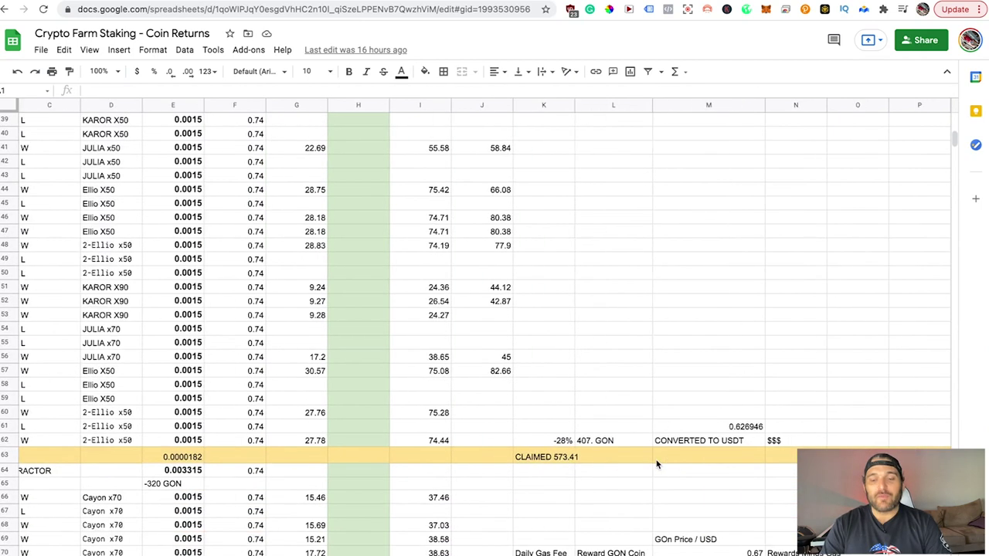
pyautogui.hscroll(1, 695, 462)
pyautogui.click(738, 459)
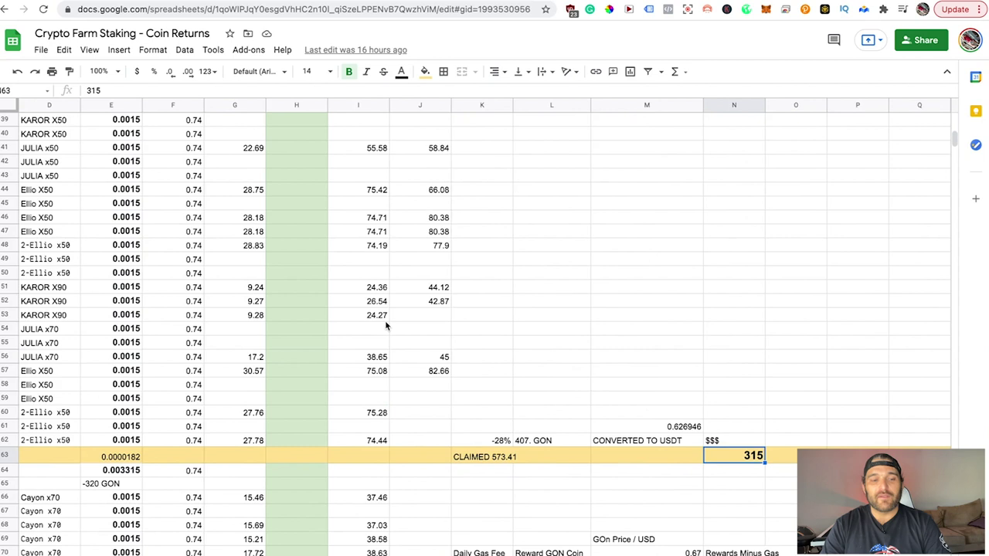
pyautogui.scroll(10, 386, 325)
pyautogui.hscroll(-3, 387, 326)
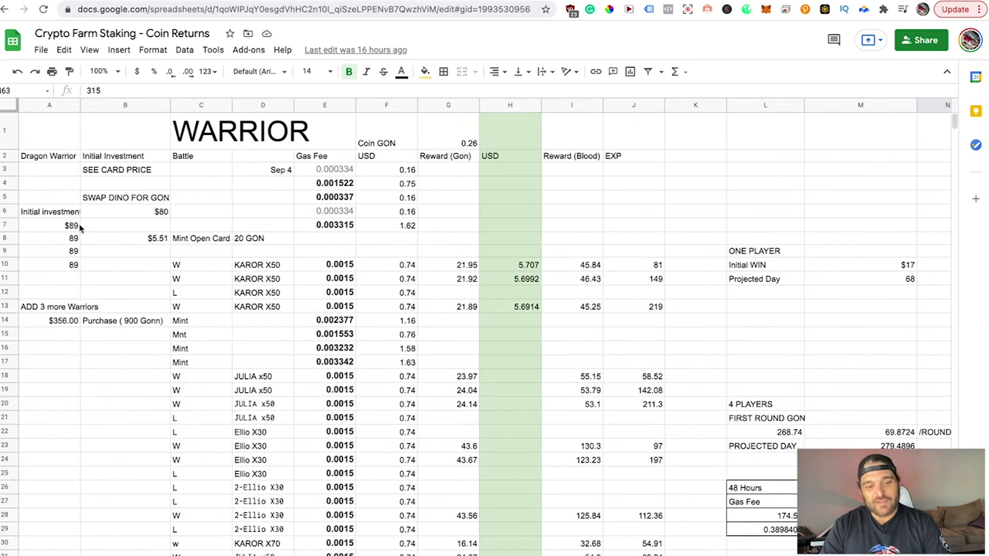
pyautogui.moveTo(77, 226); pyautogui.dragTo(64, 267)
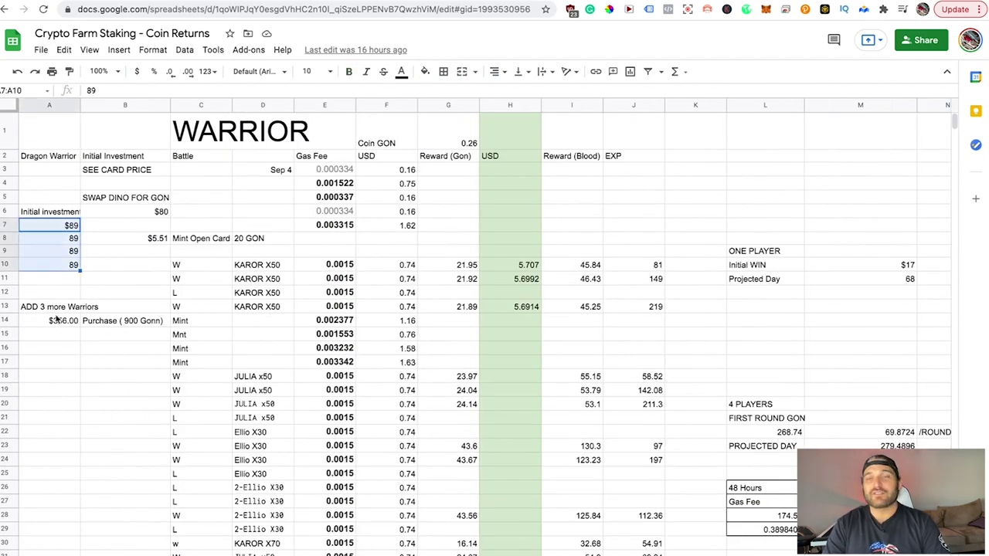
pyautogui.click(56, 319)
pyautogui.scroll(-5, 691, 296)
pyautogui.hscroll(2, 691, 296)
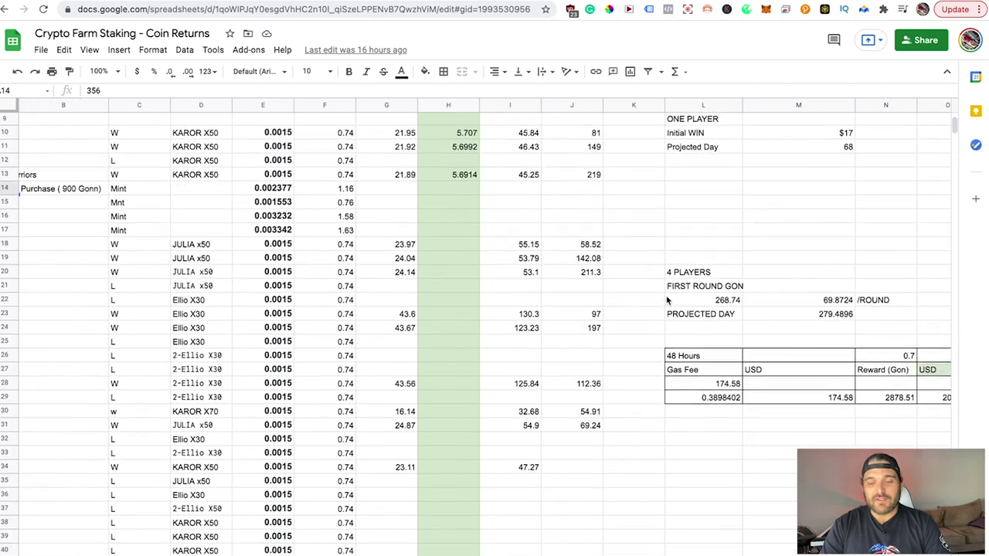
pyautogui.scroll(-5, 679, 298)
pyautogui.scroll(-4, 668, 300)
pyautogui.click(805, 443)
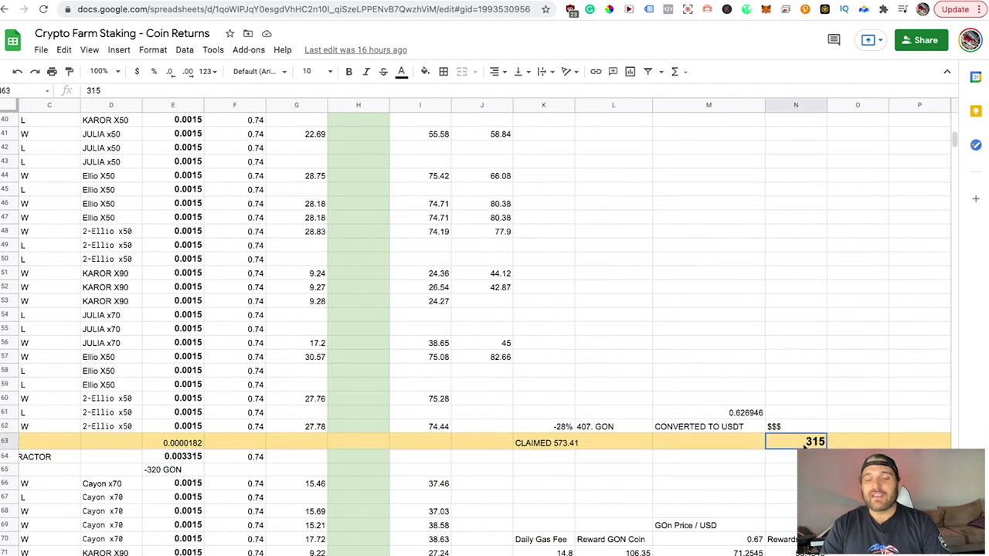
pyautogui.scroll(-2, 596, 354)
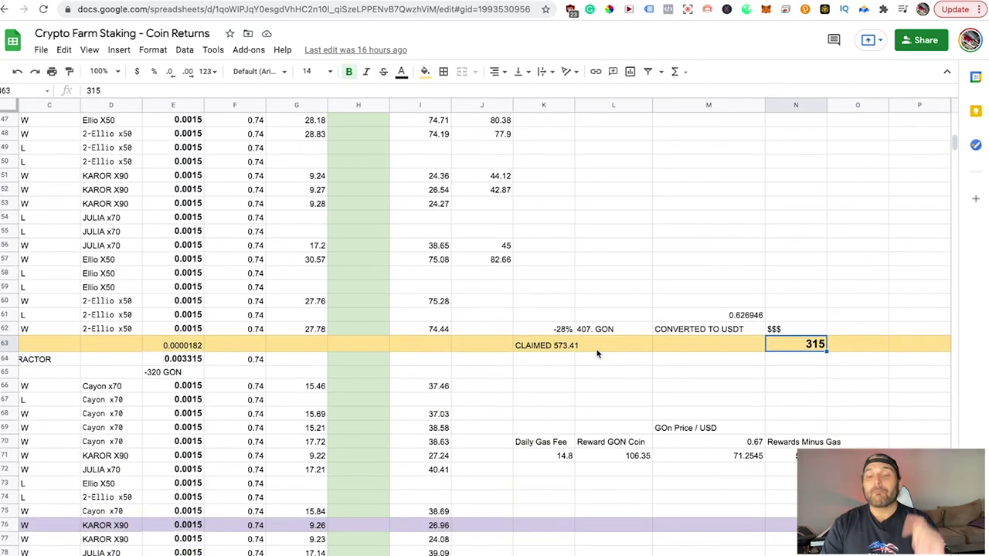
pyautogui.scroll(-2, 596, 353)
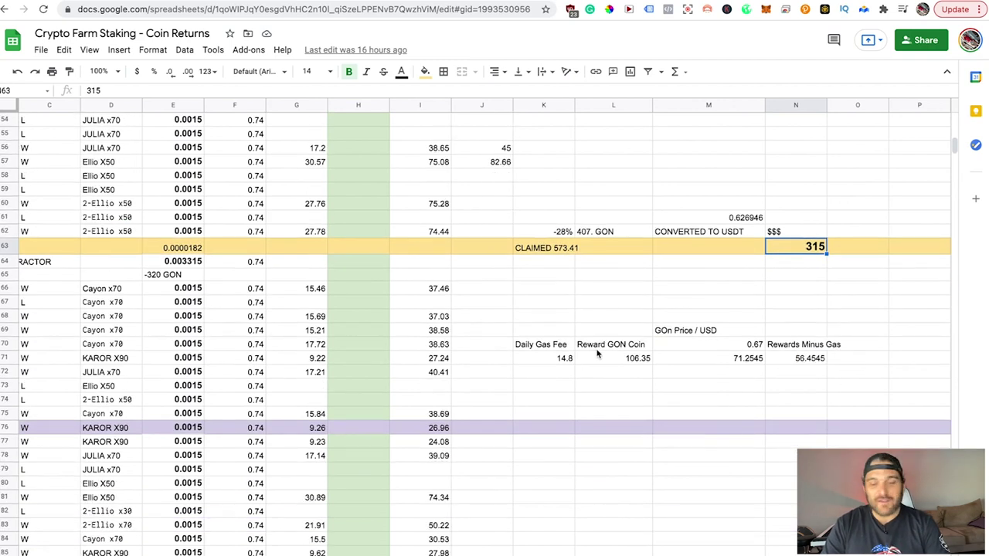
pyautogui.scroll(-3, 596, 354)
pyautogui.scroll(-1, 597, 354)
pyautogui.hscroll(2, 597, 353)
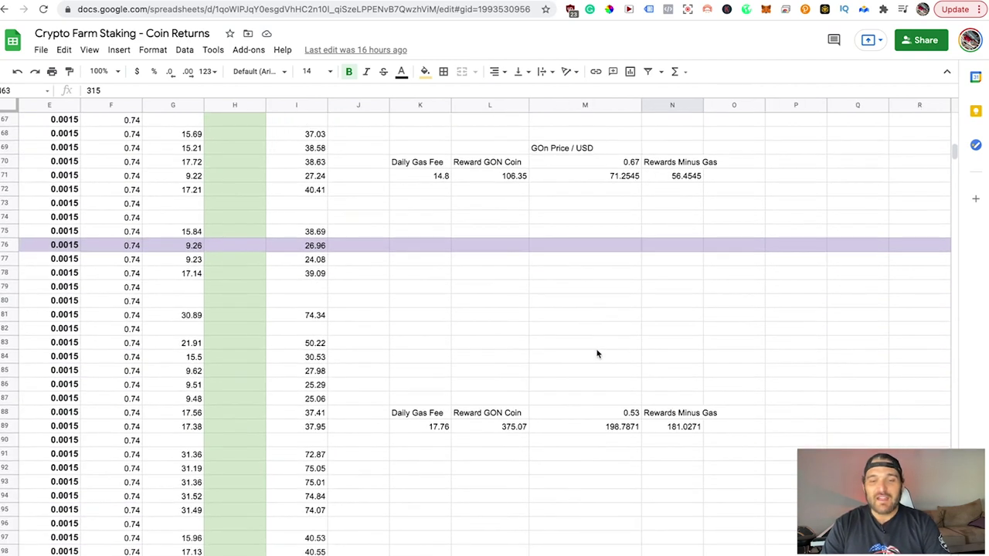
pyautogui.click(673, 176)
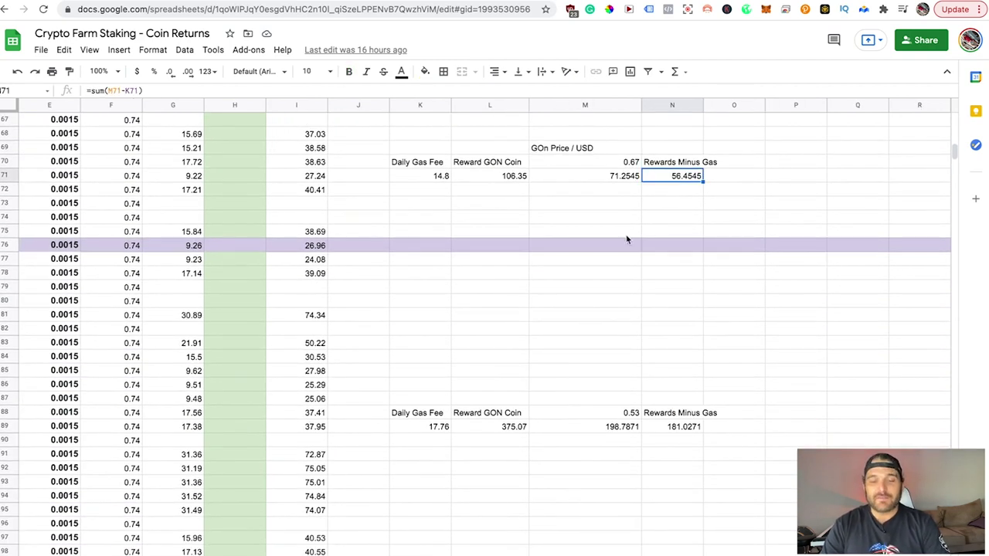
pyautogui.click(670, 426)
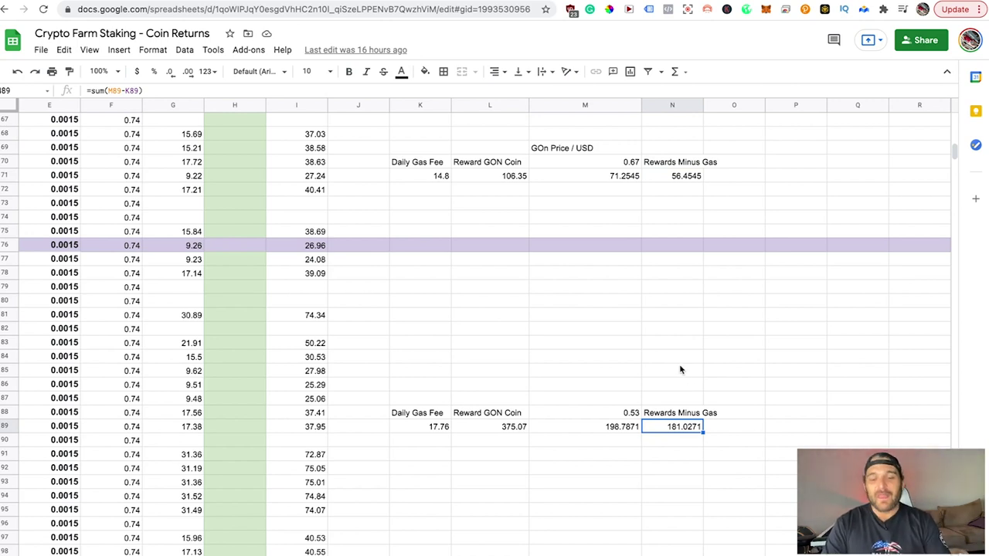
pyautogui.scroll(-3, 676, 363)
pyautogui.scroll(-2, 677, 363)
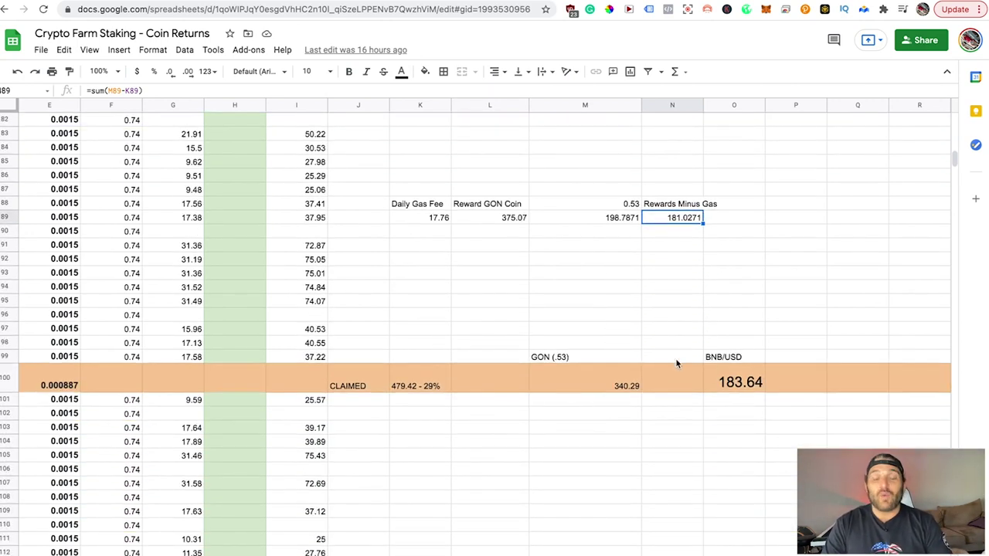
pyautogui.click(730, 377)
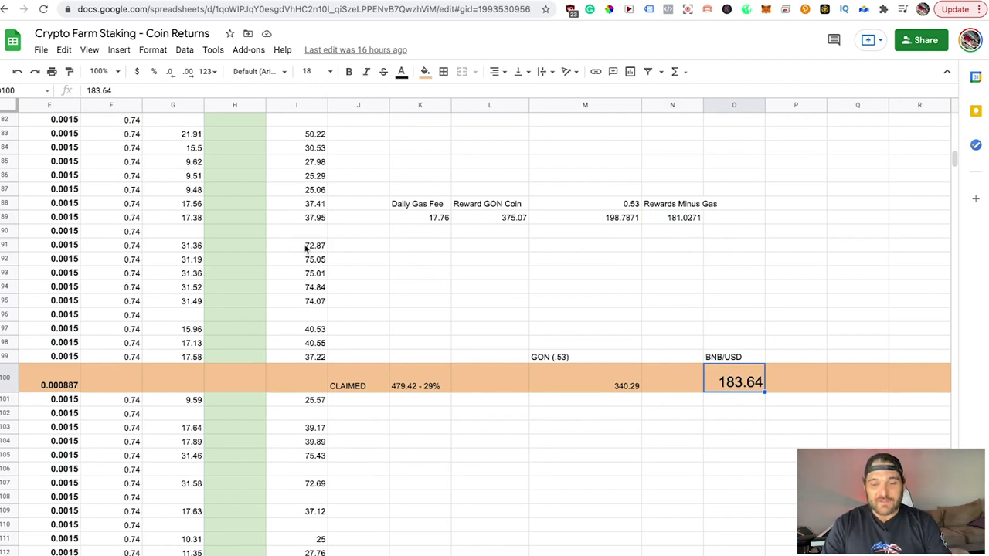
# Scroll down the sheet to the later Sep 9 battle rows
pyautogui.scroll(-2, 554, 340)
pyautogui.scroll(-8, 554, 339)
pyautogui.scroll(-8, 554, 339)
pyautogui.scroll(-6, 554, 339)
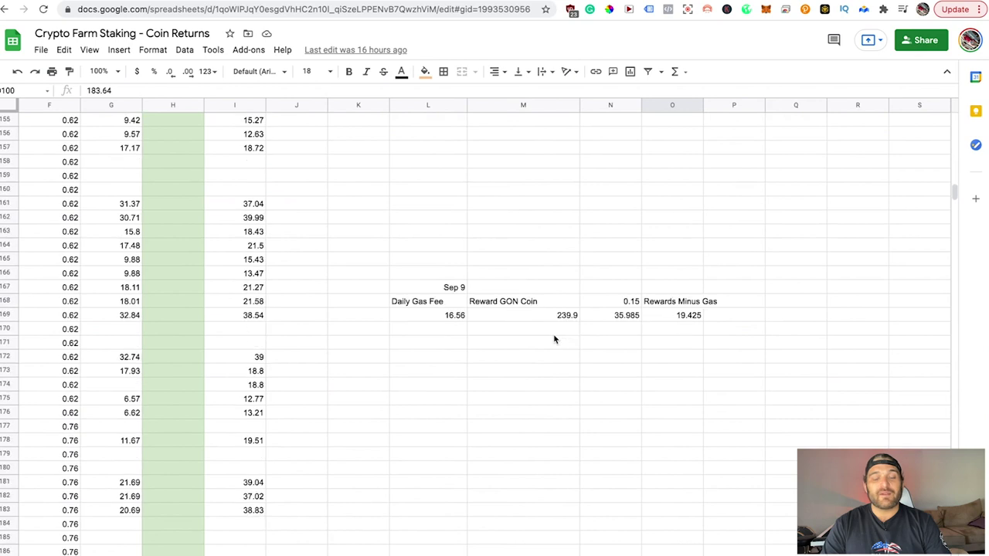
pyautogui.scroll(-5, 554, 339)
pyautogui.scroll(-3, 554, 339)
pyautogui.scroll(-5, 554, 339)
pyautogui.hscroll(1, 554, 339)
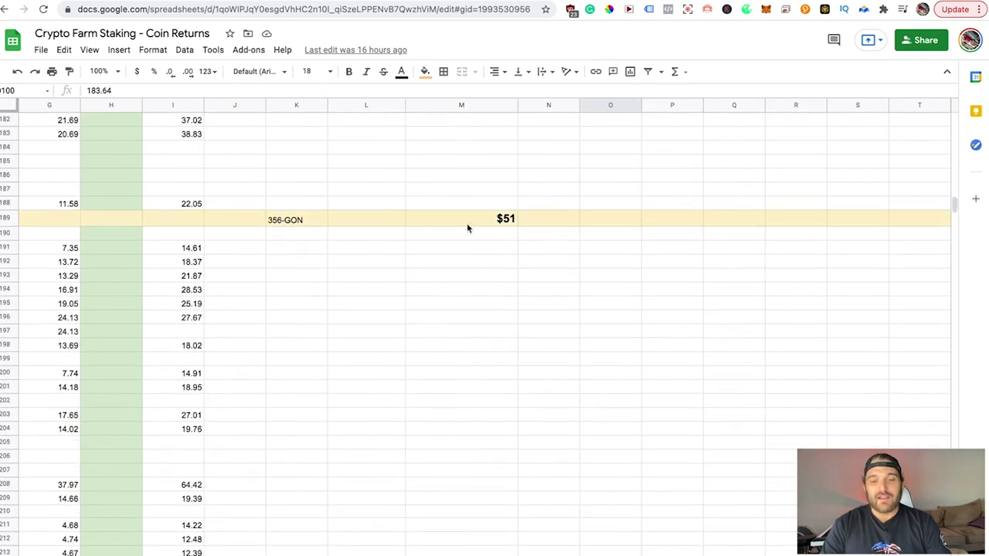
pyautogui.hscroll(-1, 488, 294)
pyautogui.hscroll(-1, 492, 290)
pyautogui.scroll(-3, 550, 395)
pyautogui.hscroll(1, 549, 396)
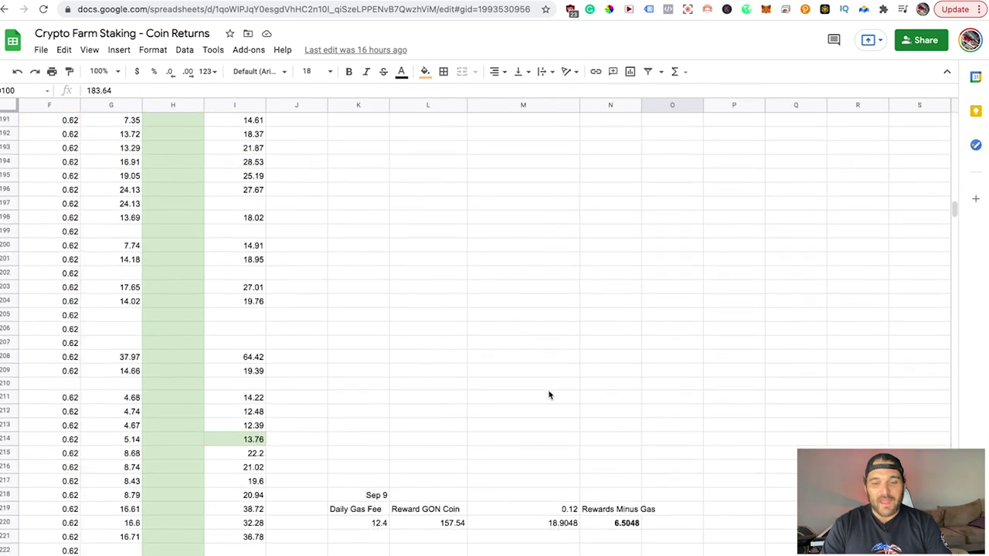
pyautogui.scroll(-3, 549, 396)
# Inspect the Sep 9 Rewards Minus Gas cells, including the 6.5048 formula and 1.31 result
pyautogui.click(612, 383)
pyautogui.moveTo(611, 466)
pyautogui.mouseDown()
pyautogui.moveTo(611, 514)
pyautogui.moveTo(672, 480)
pyautogui.mouseUp()
pyautogui.click(730, 354)
pyautogui.click(627, 291)
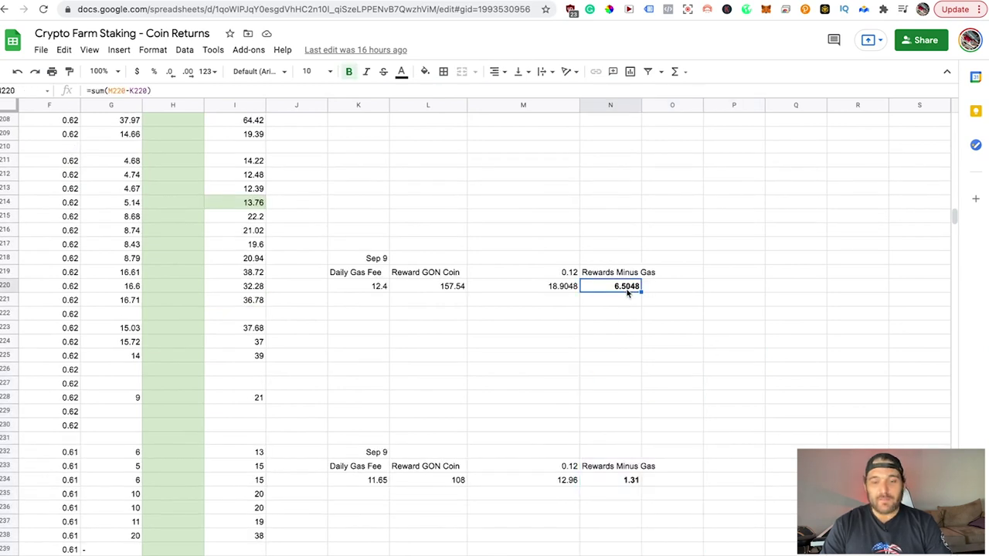
pyautogui.click(620, 480)
# Check the negative -2.63 Rewards Minus Gas result, then scroll back to the W/L and warrior columns
pyautogui.scroll(-1, 527, 332)
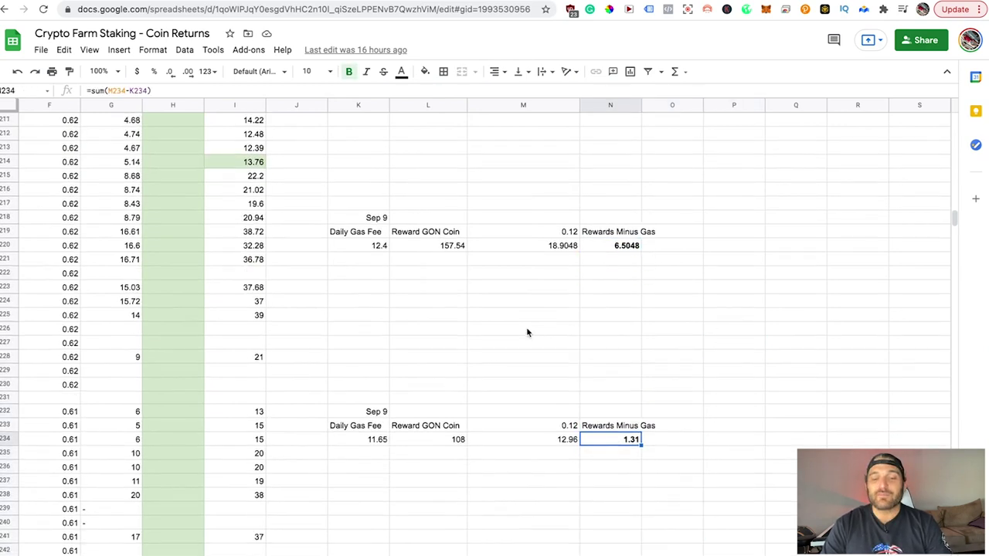
pyautogui.scroll(-2, 527, 332)
pyautogui.scroll(-3, 527, 332)
pyautogui.hscroll(1, 527, 332)
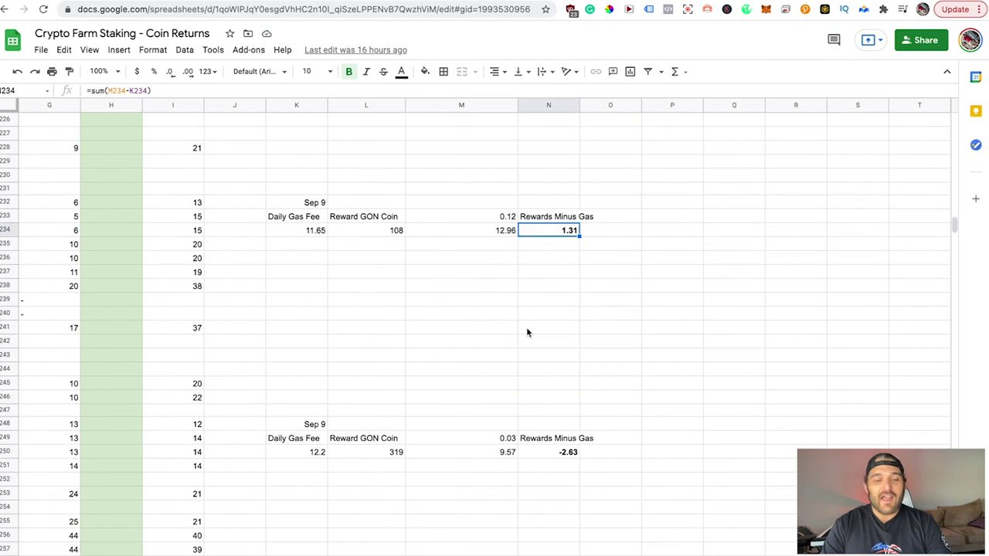
pyautogui.click(564, 456)
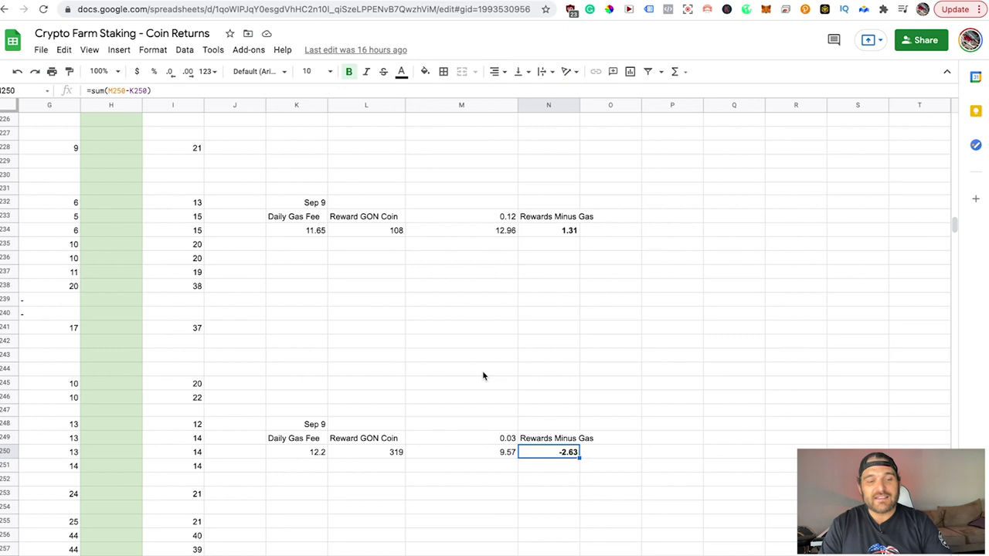
pyautogui.hscroll(-2, 279, 377)
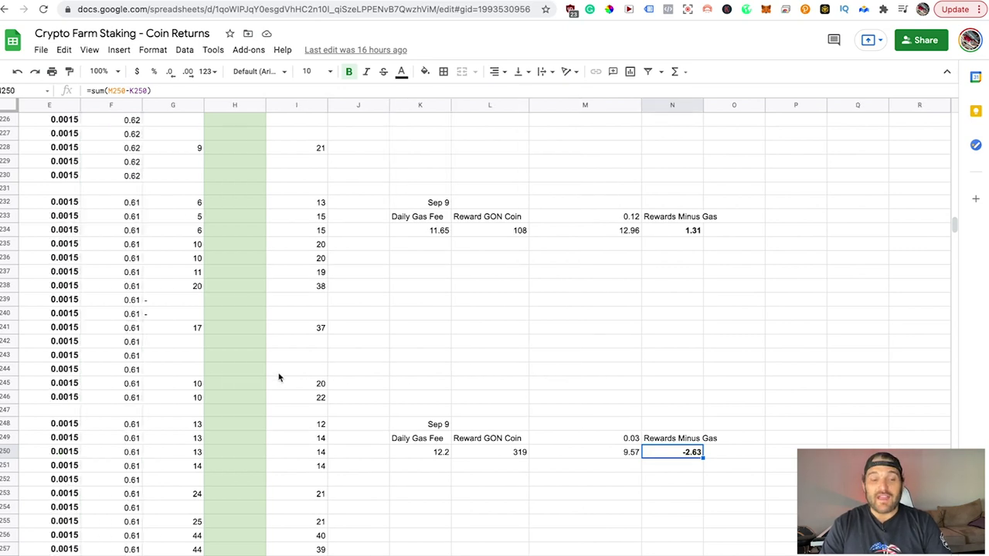
pyautogui.hscroll(-2, 279, 377)
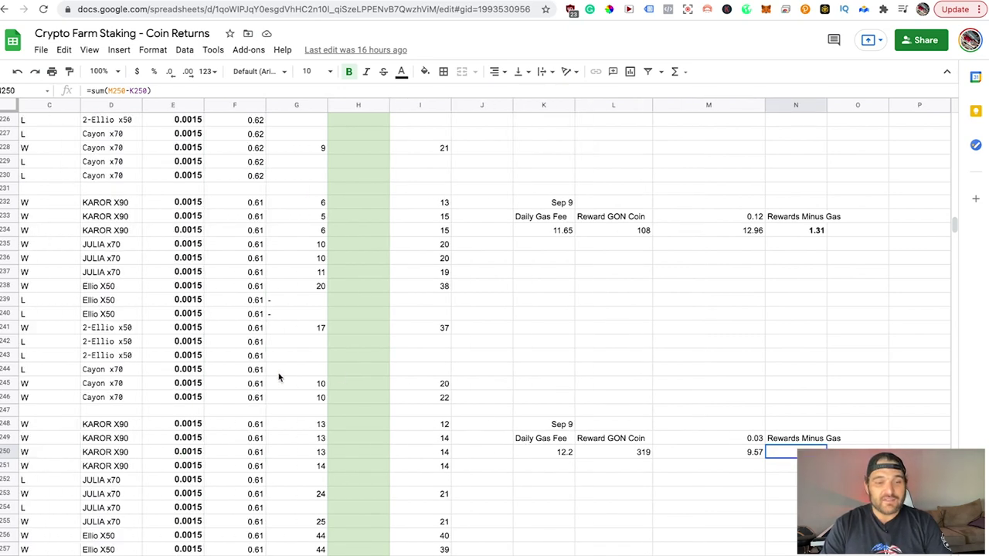
# Select the GON price column F and return to the top of the sheet to check the first battle date
pyautogui.click(235, 105)
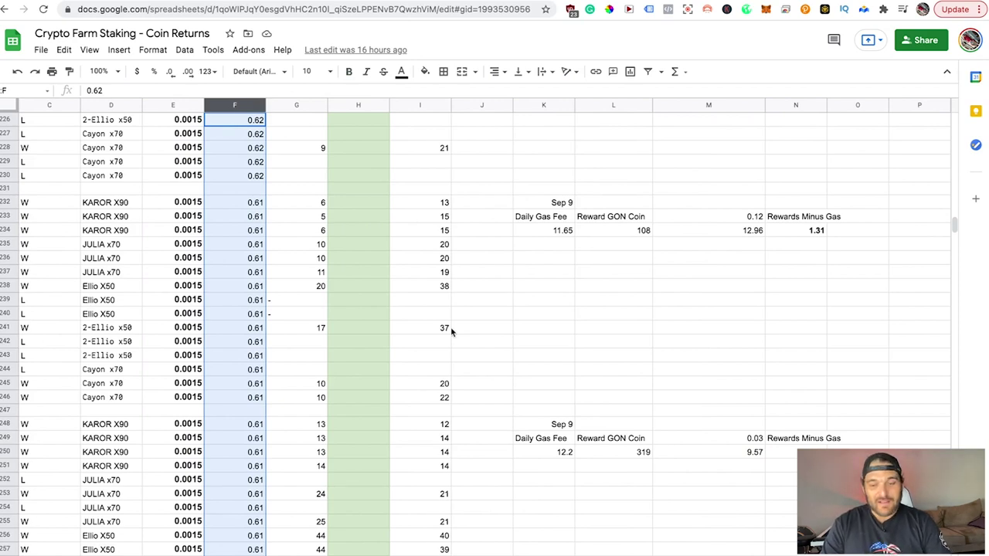
pyautogui.scroll(15, 434, 328)
pyautogui.scroll(15, 450, 327)
pyautogui.scroll(15, 450, 327)
pyautogui.scroll(10, 452, 332)
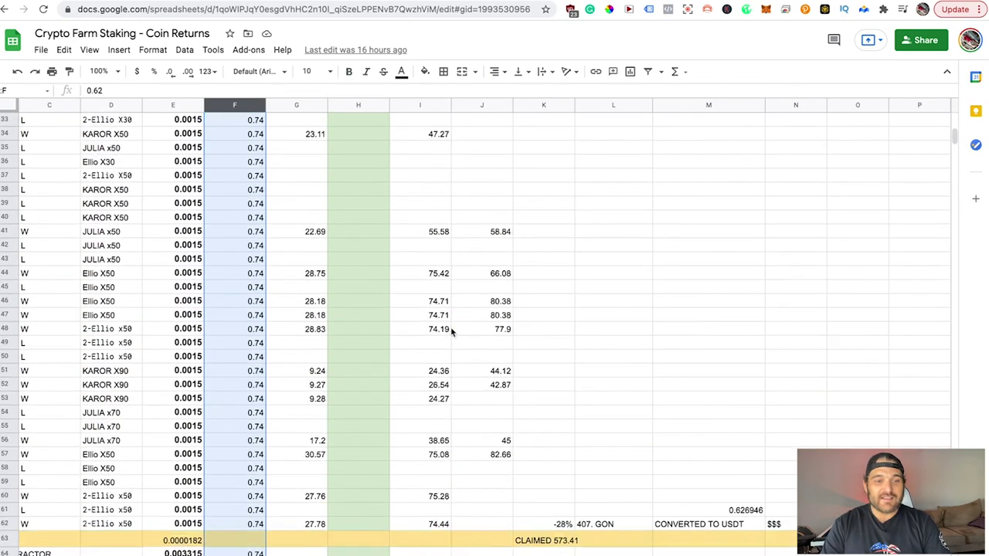
pyautogui.scroll(10, 452, 332)
pyautogui.hscroll(-2, 452, 331)
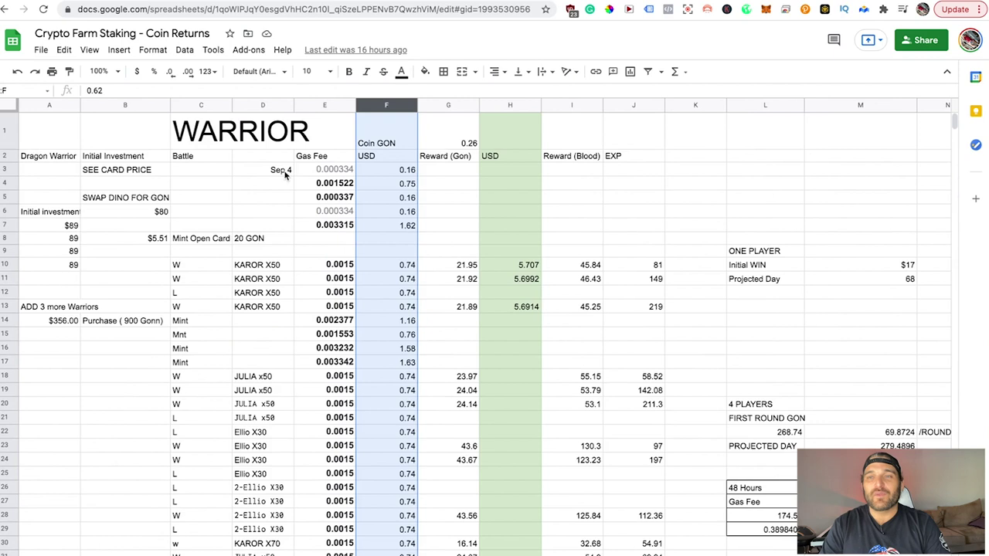
pyautogui.click(284, 173)
# Scroll down to the first CLAIMED row and select its 183.64 BNB/USD figure
pyautogui.scroll(-3, 700, 325)
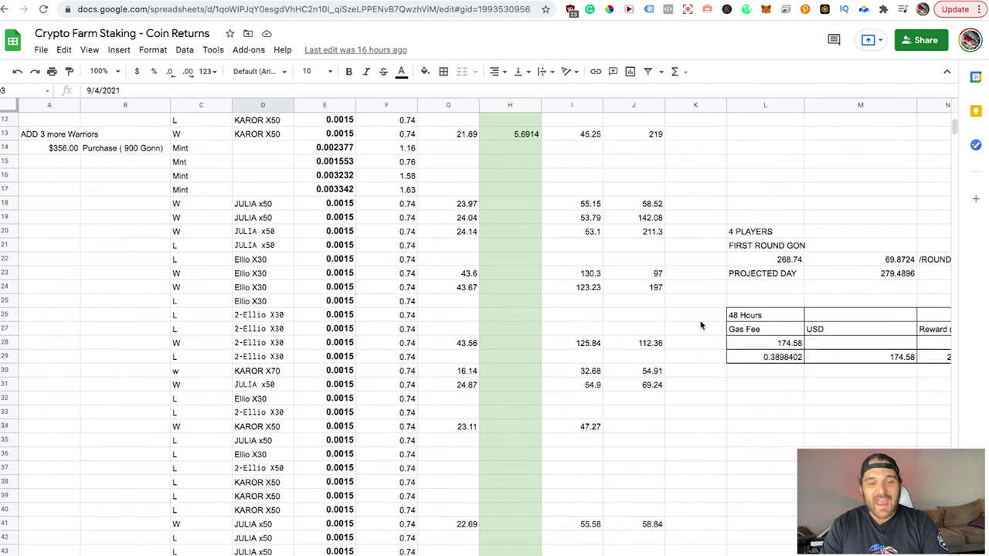
pyautogui.scroll(-5, 557, 294)
pyautogui.scroll(-5, 424, 261)
pyautogui.click(326, 106)
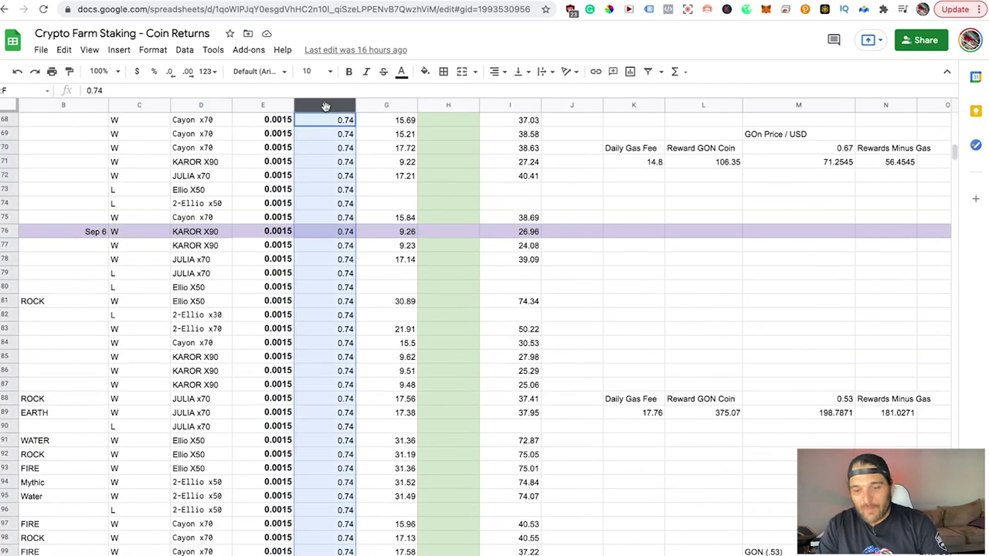
pyautogui.scroll(-5, 650, 371)
pyautogui.scroll(-1, 650, 371)
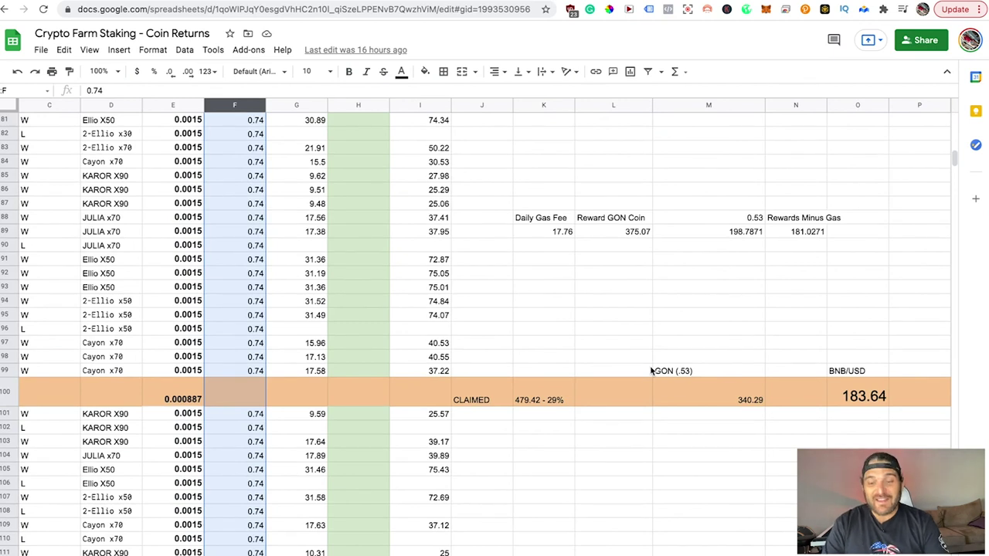
pyautogui.click(861, 400)
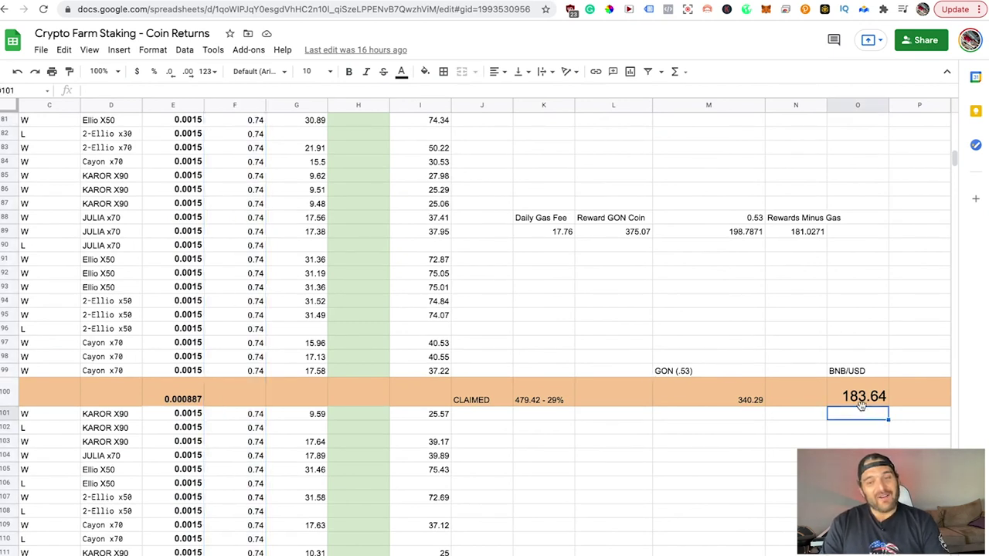
pyautogui.click(853, 318)
pyautogui.scroll(-5, 853, 318)
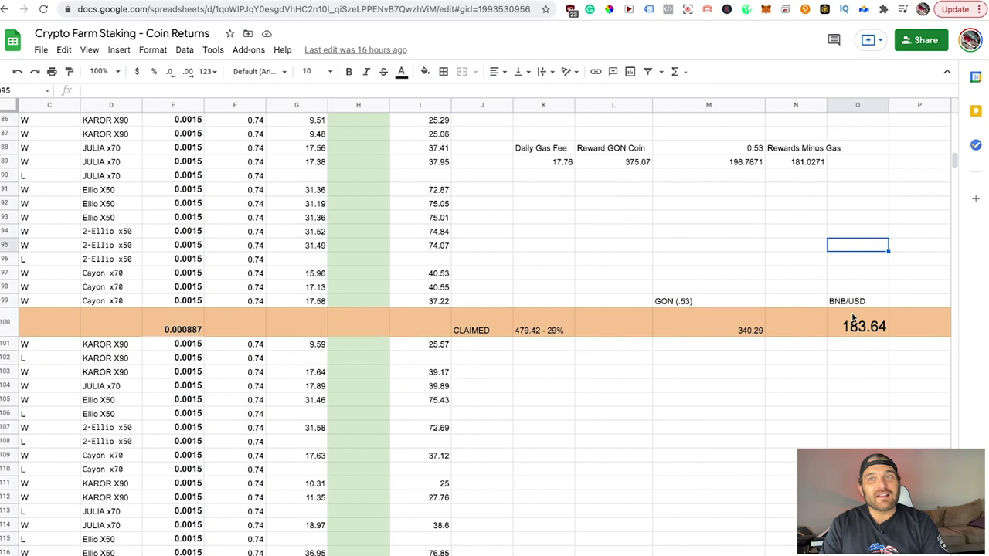
pyautogui.hscroll(1, 853, 317)
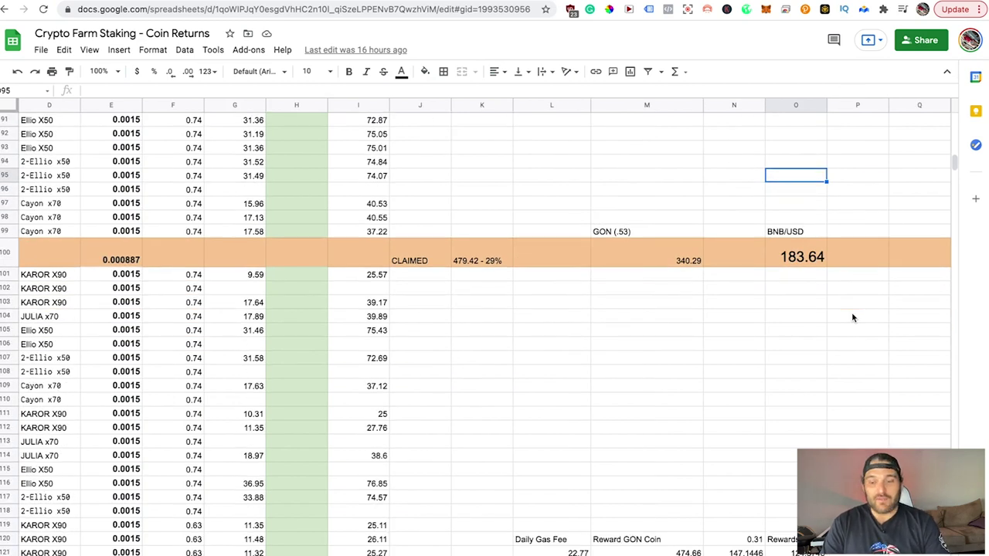
pyautogui.scroll(-5, 853, 318)
pyautogui.hscroll(1, 853, 317)
pyautogui.hscroll(-3, 616, 335)
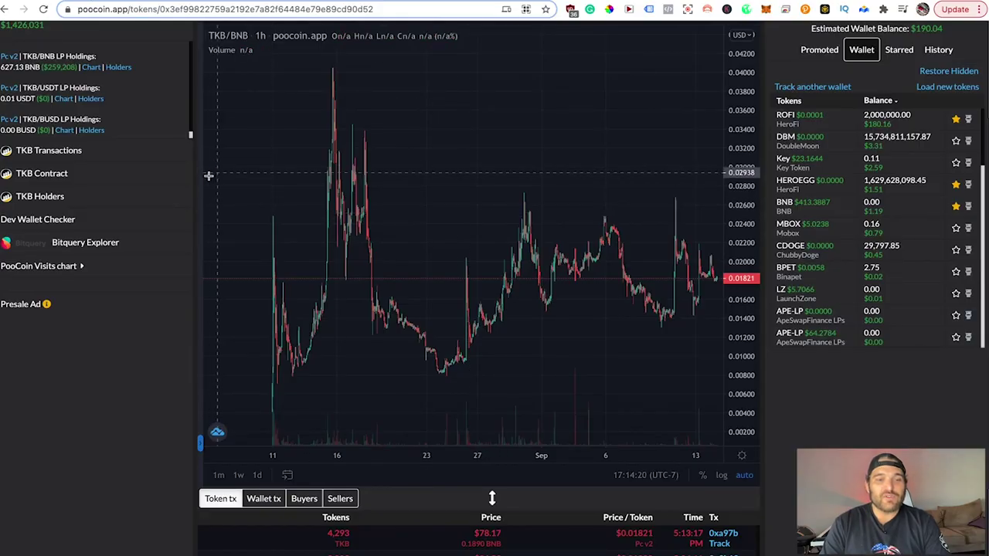
# Search PooCoin for GON and open the Dragon Warrior (GON) token chart
pyautogui.scroll(1, 200, 182)
pyautogui.click(265, 75)
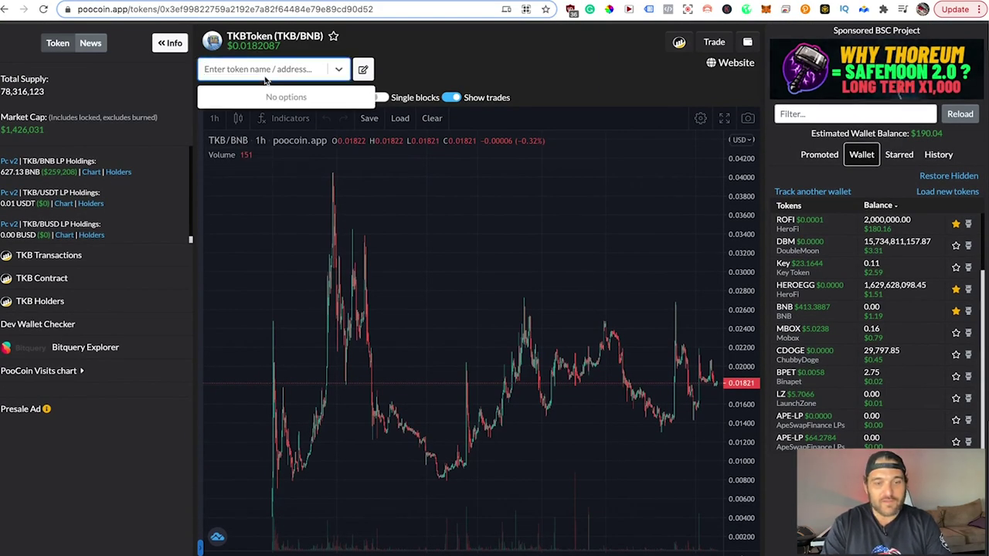
pyautogui.write('Gin')
pyautogui.press('BackSpace')
pyautogui.press('BackSpace')
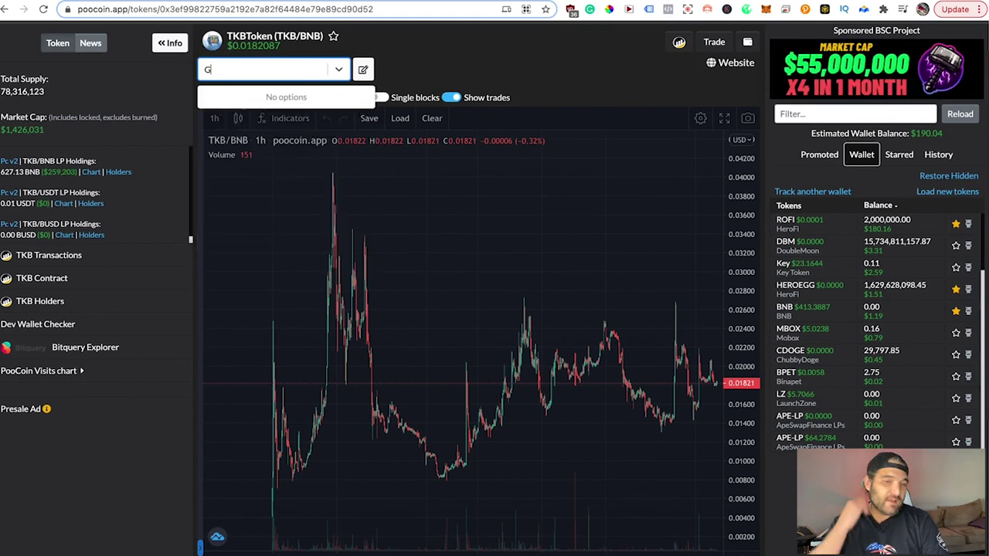
pyautogui.write('ON')
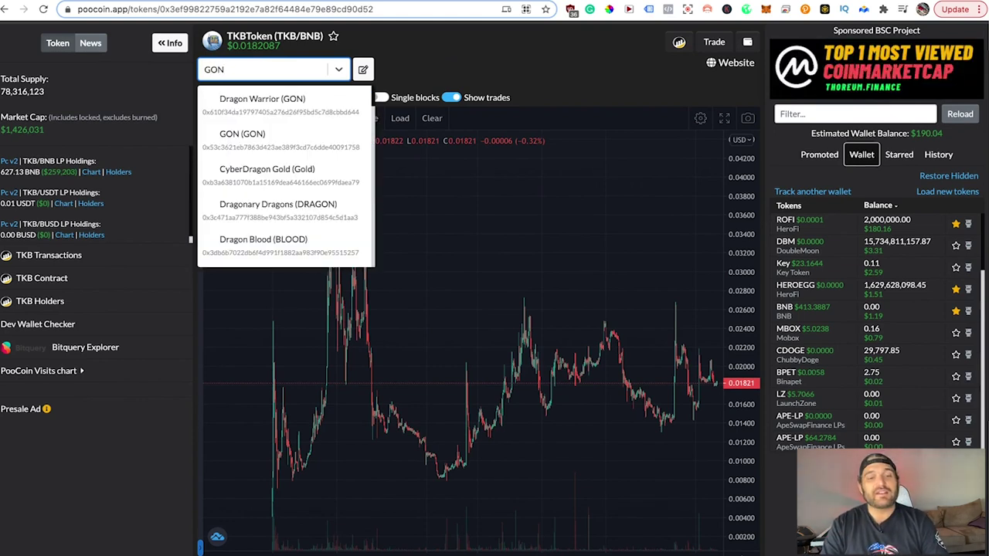
pyautogui.click(329, 119)
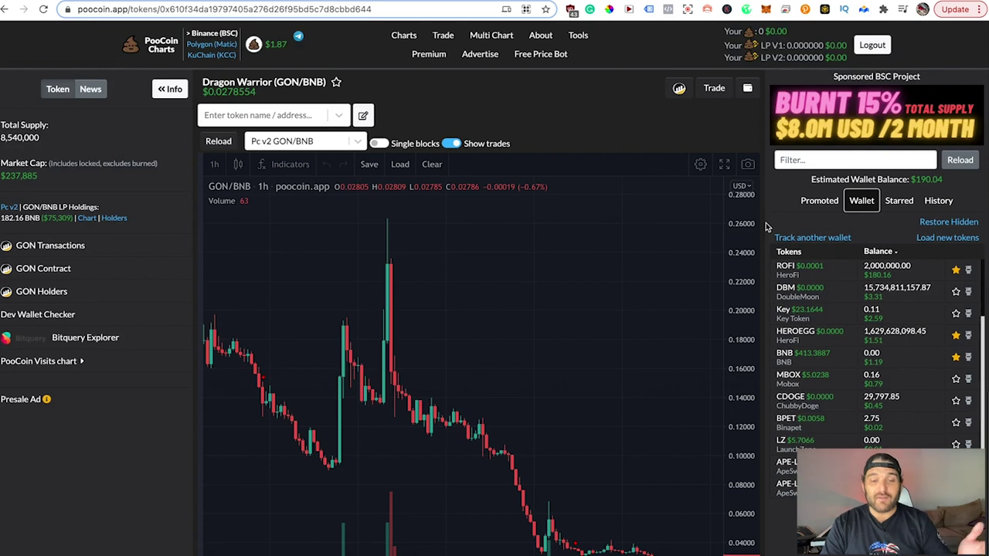
# Scroll to the GON/BNB chart and review its history and past sell trades
pyautogui.scroll(-2, 767, 227)
pyautogui.scroll(-1, 767, 227)
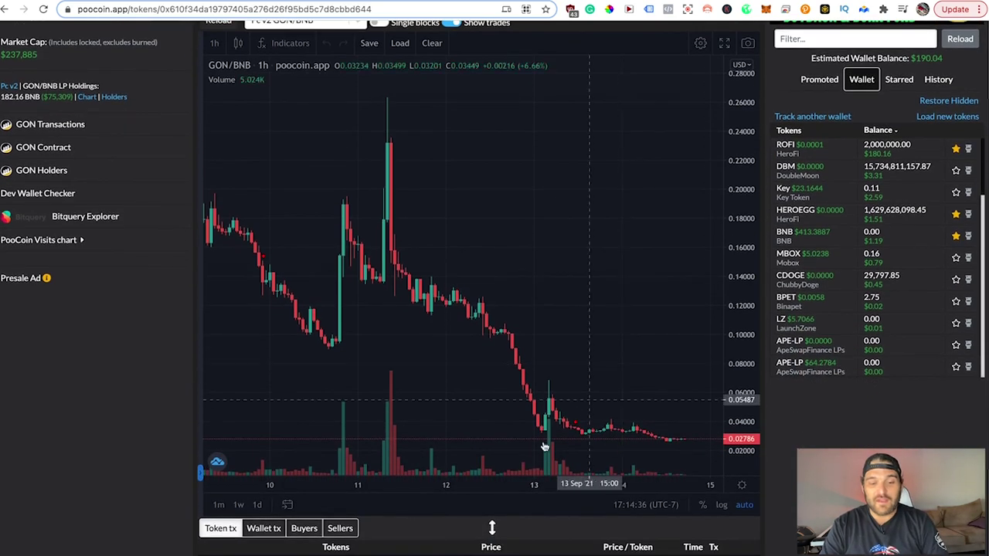
pyautogui.scroll(-2, 483, 343)
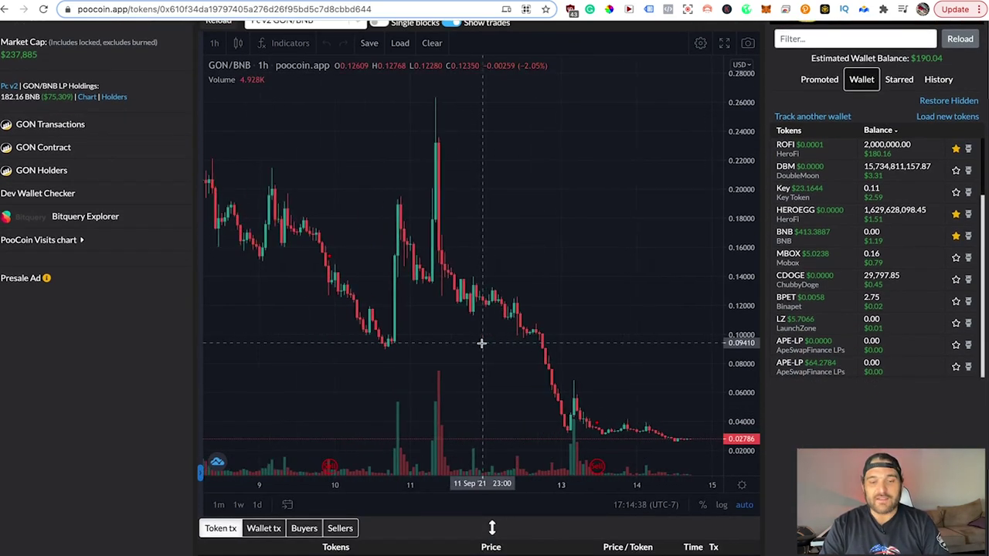
pyautogui.scroll(-2, 482, 343)
pyautogui.scroll(-2, 490, 345)
pyautogui.scroll(-2, 492, 344)
pyautogui.scroll(-2, 492, 344)
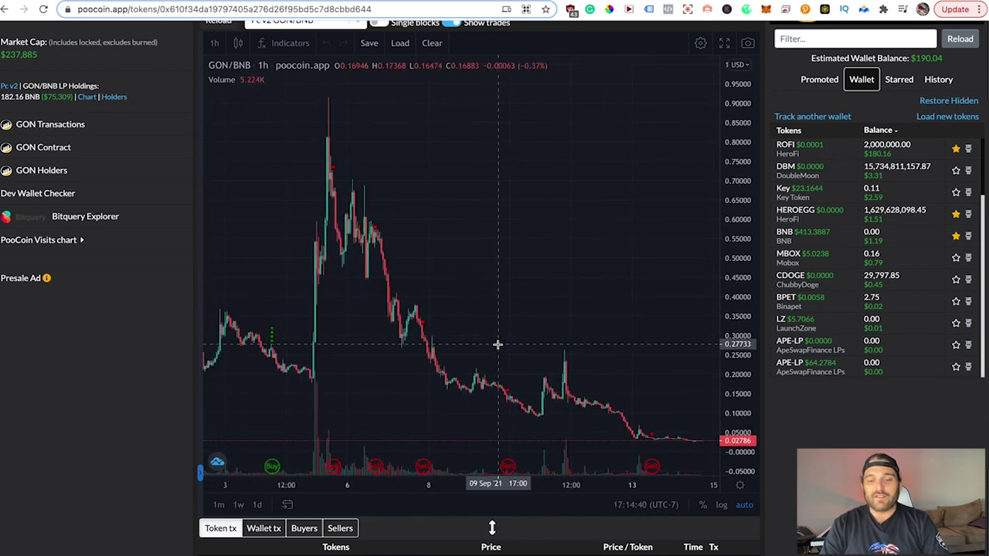
pyautogui.scroll(-2, 497, 342)
pyautogui.scroll(-2, 497, 342)
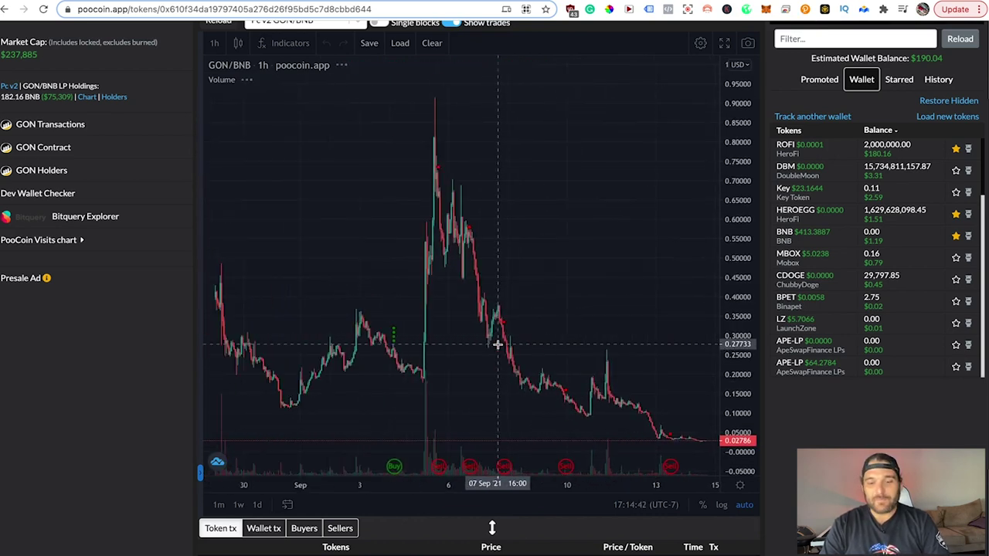
pyautogui.scroll(-1, 498, 345)
pyautogui.scroll(-1, 497, 344)
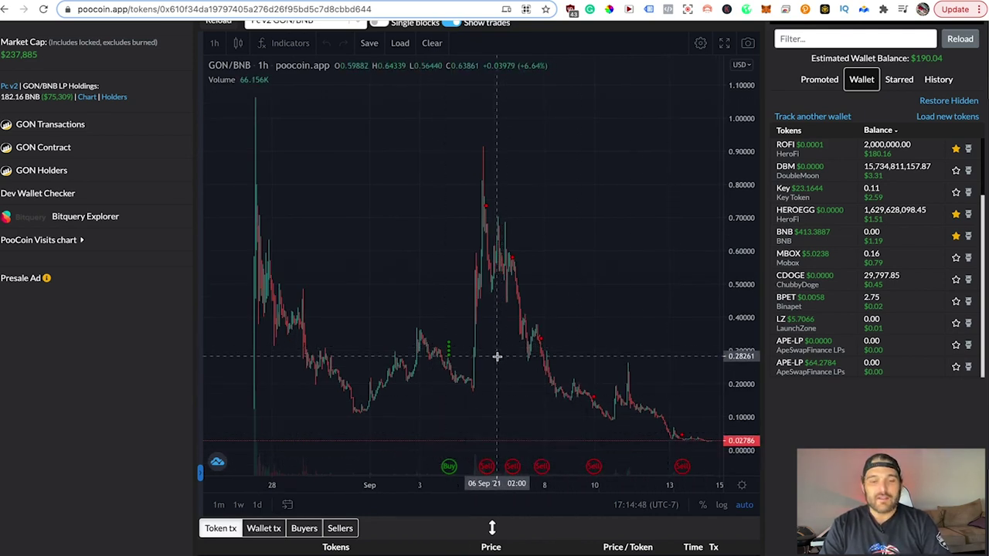
pyautogui.scroll(2, 497, 356)
pyautogui.scroll(1, 483, 355)
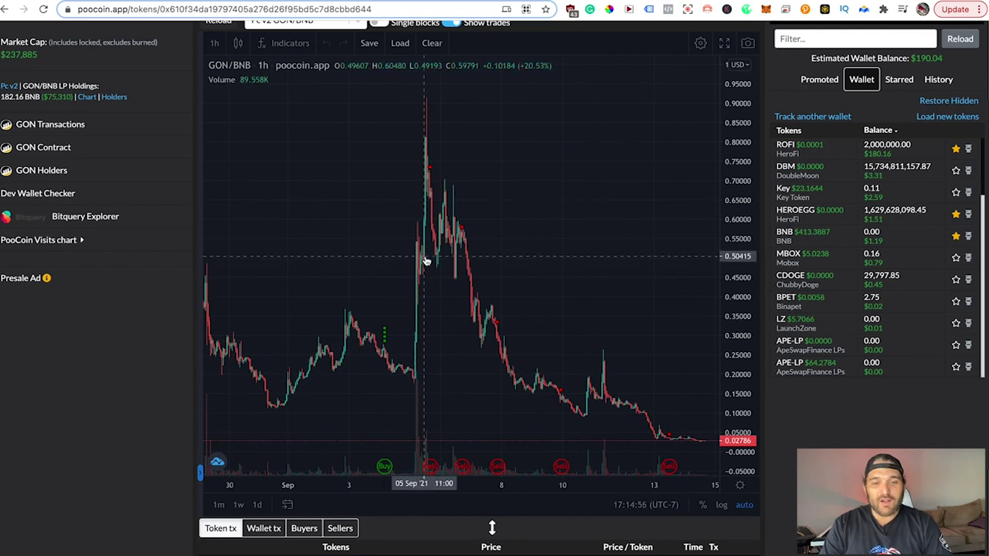
pyautogui.moveTo(668, 371)
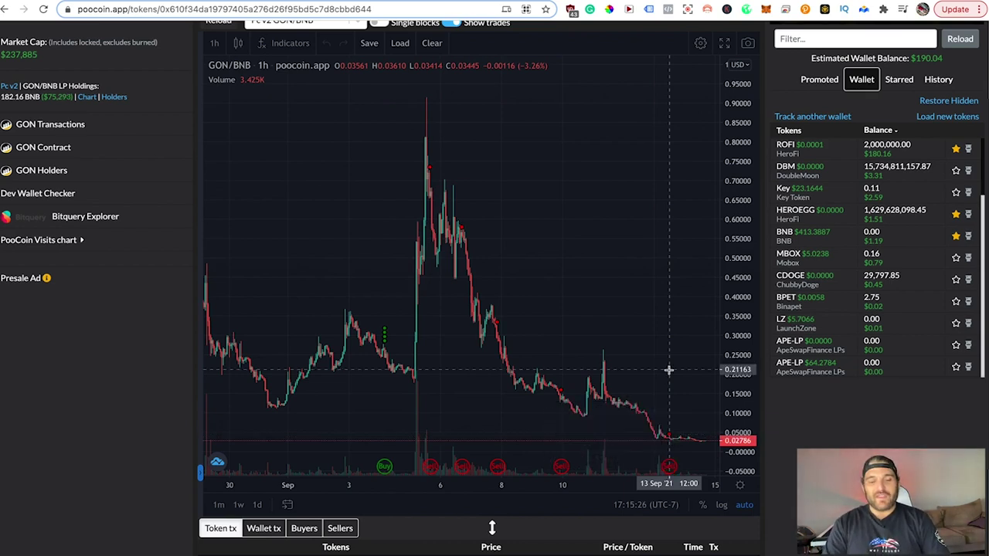
# Zoom the GON/BNB chart out further so the early spike near 28 August shows
pyautogui.scroll(-2, 569, 353)
pyautogui.scroll(-2, 570, 353)
pyautogui.scroll(-2, 570, 353)
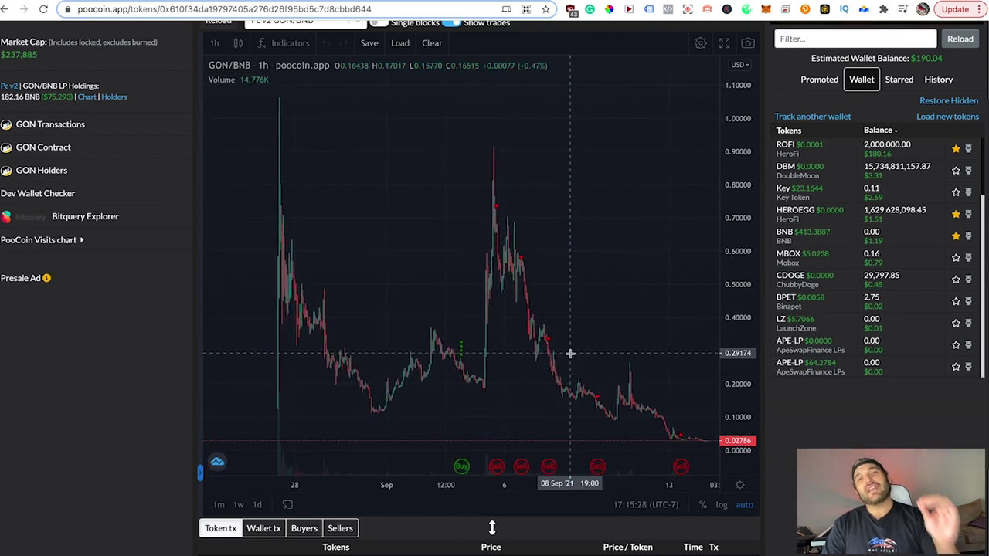
pyautogui.scroll(-1, 569, 353)
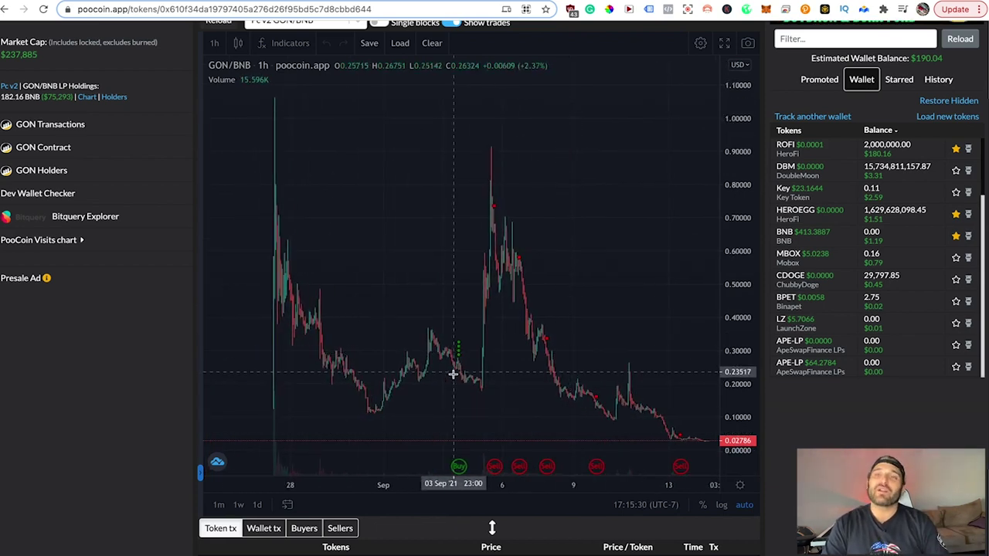